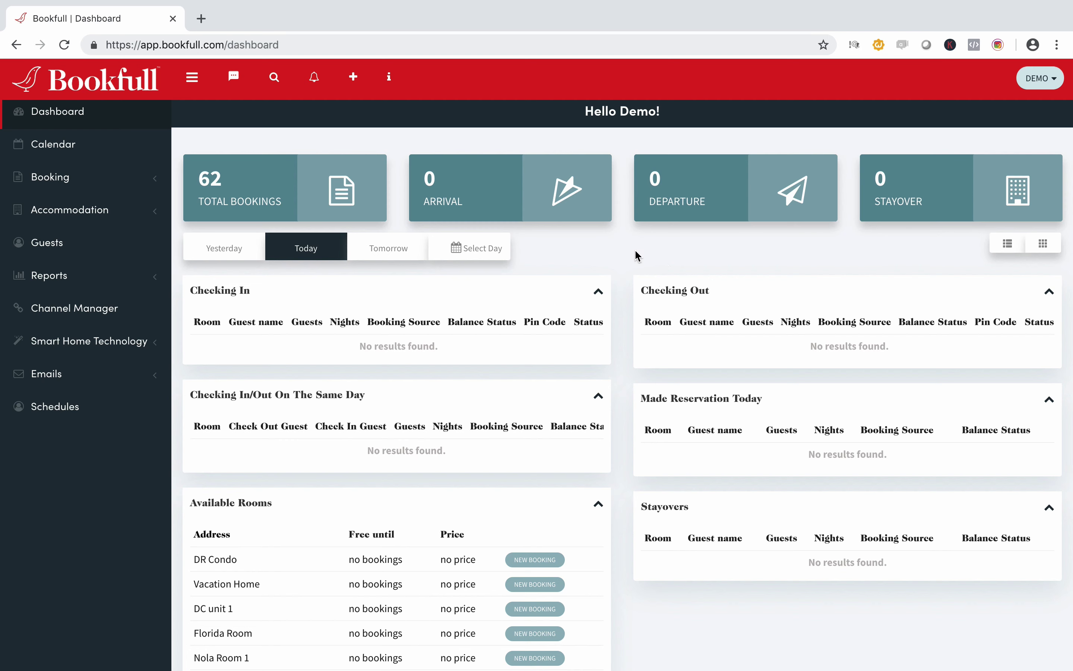
Step: Go to the Guests page from the left sidebar to see the guest cards
{"action": "left_click", "coordinate": [56, 250]}
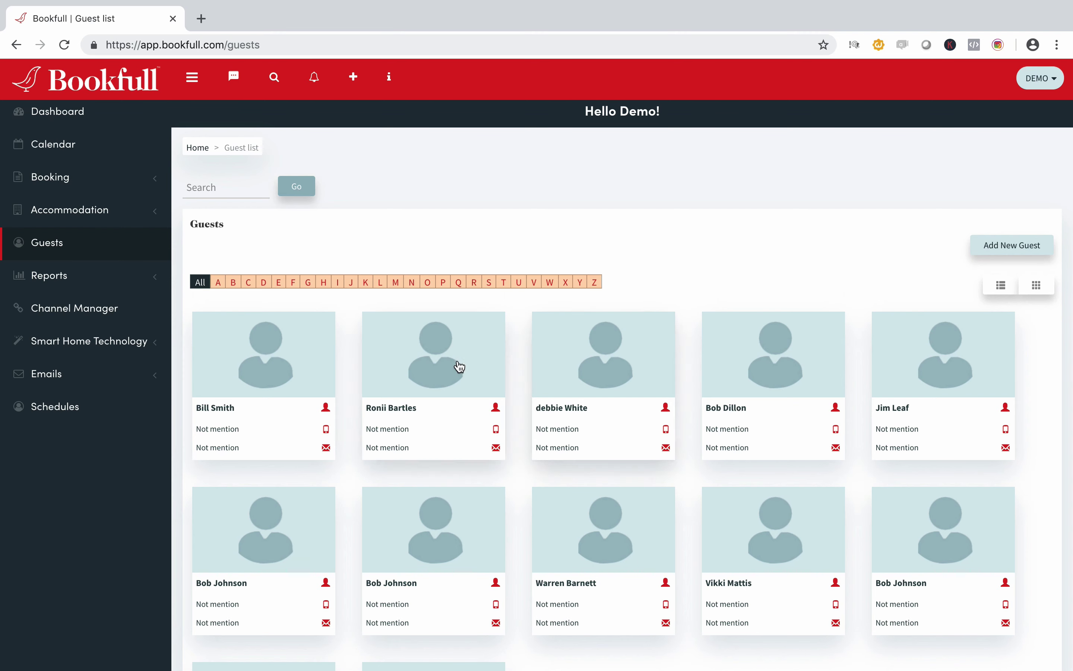
{"action": "left_click", "coordinate": [439, 371]}
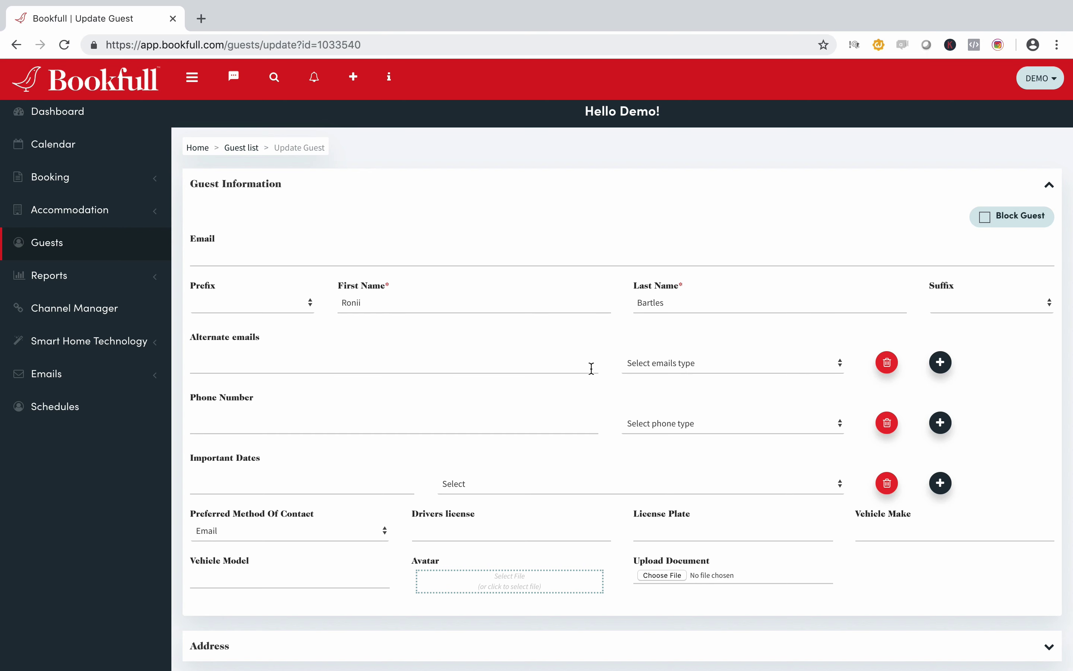
{"action": "scroll", "coordinate": [639, 350], "scroll_direction": "down", "scroll_amount": 3}
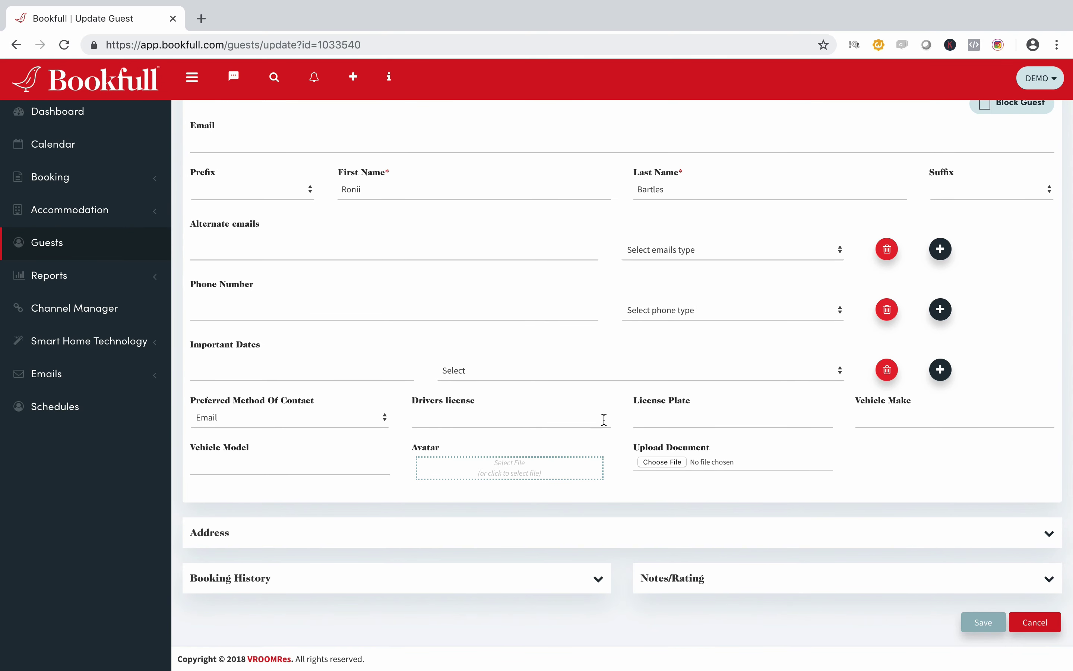
{"action": "left_click", "coordinate": [106, 247]}
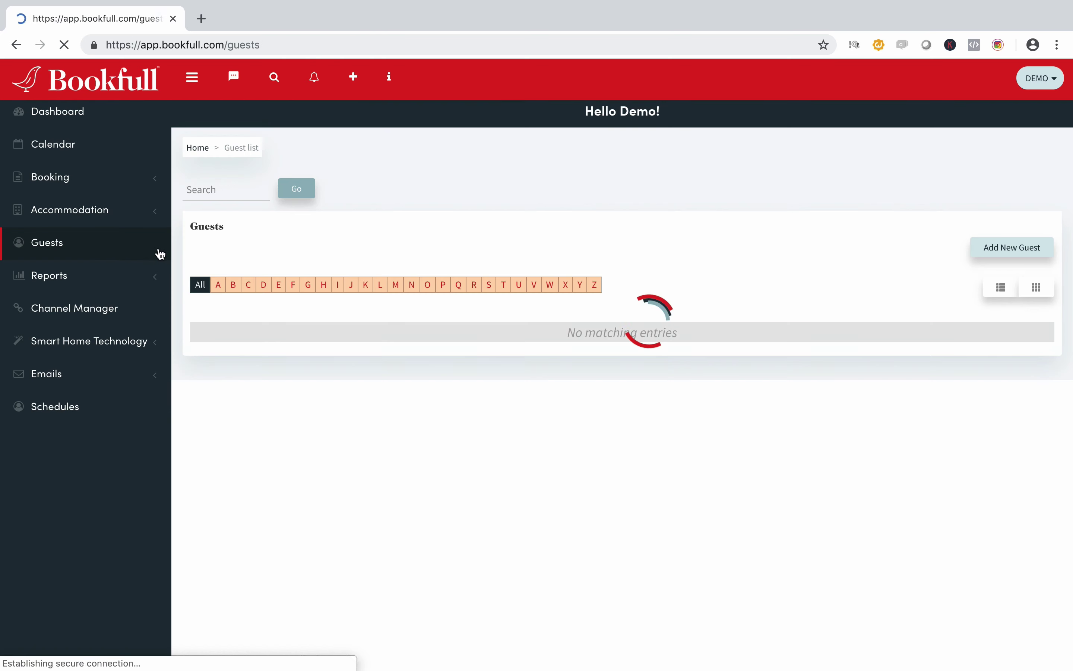
Step: Add a new guest and fill in the guest's email address, first name and last name
{"action": "left_click", "coordinate": [1008, 250]}
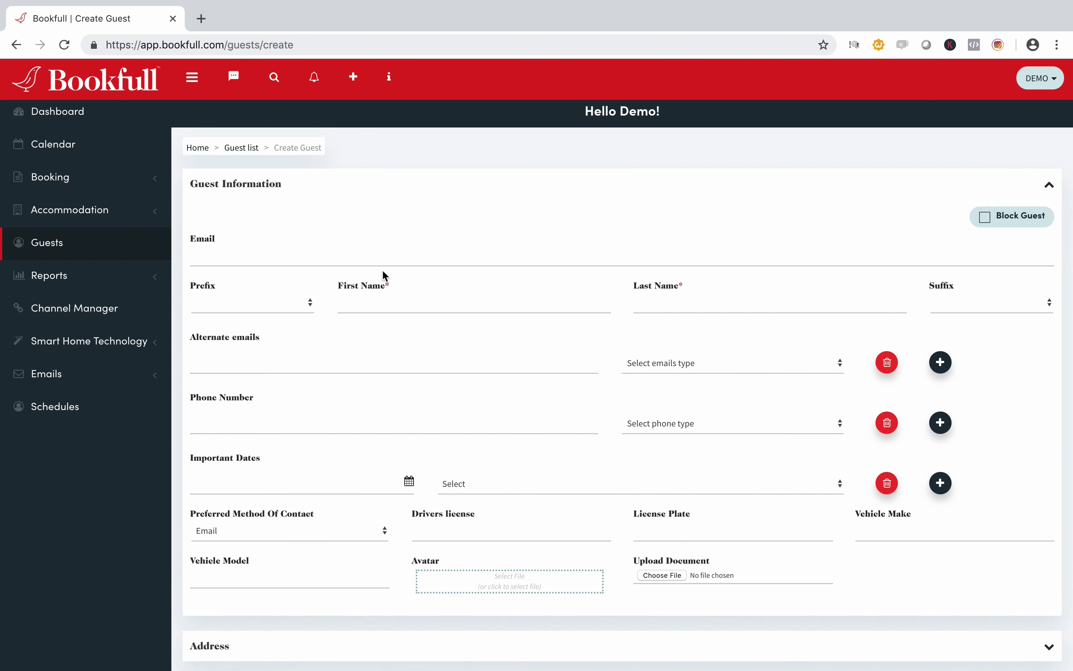
{"action": "left_click", "coordinate": [380, 259]}
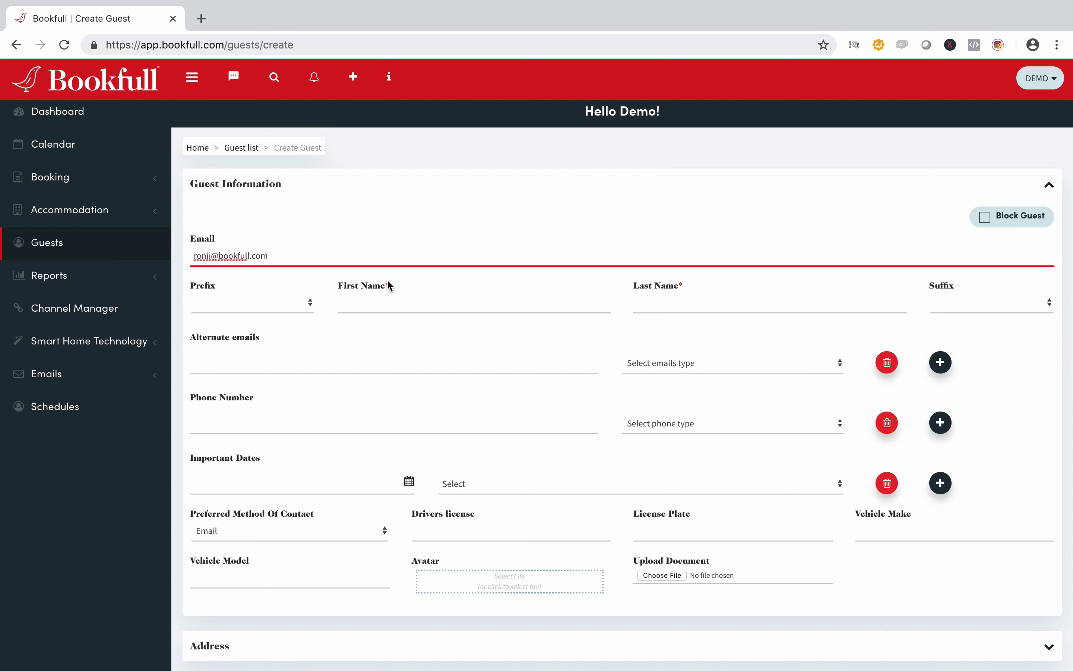
{"action": "left_click", "coordinate": [399, 302]}
{"action": "key", "text": "Tab"}
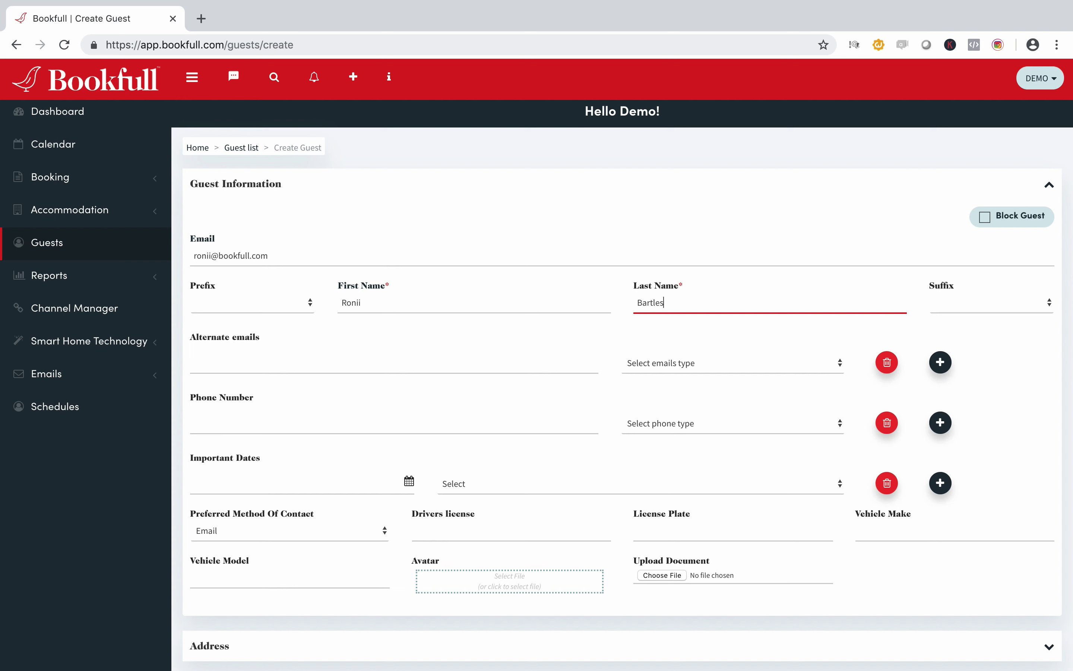
{"action": "left_click", "coordinate": [242, 368]}
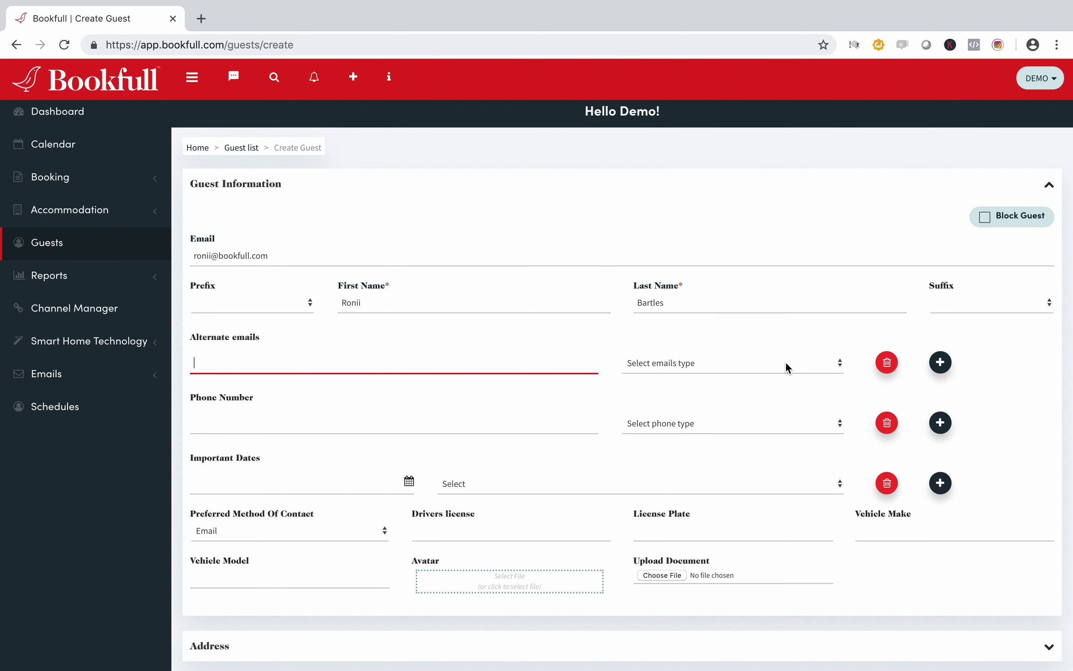
Step: Enter the guest's first phone number and set its type to Home
{"action": "left_click", "coordinate": [839, 363]}
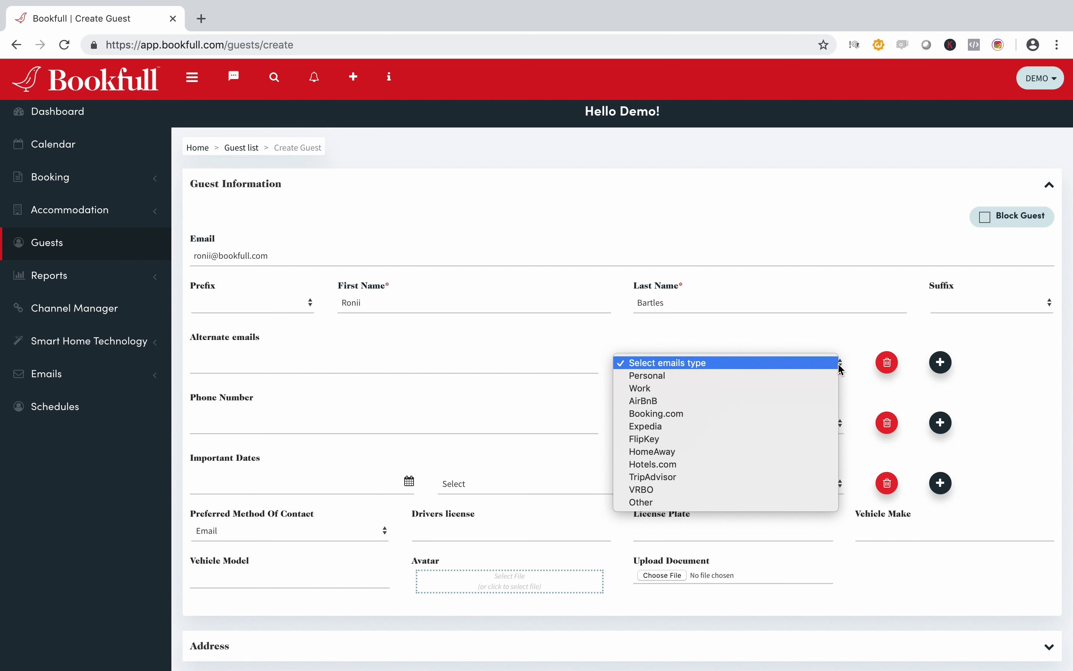
{"action": "left_click", "coordinate": [380, 429]}
{"action": "left_click", "coordinate": [380, 428]}
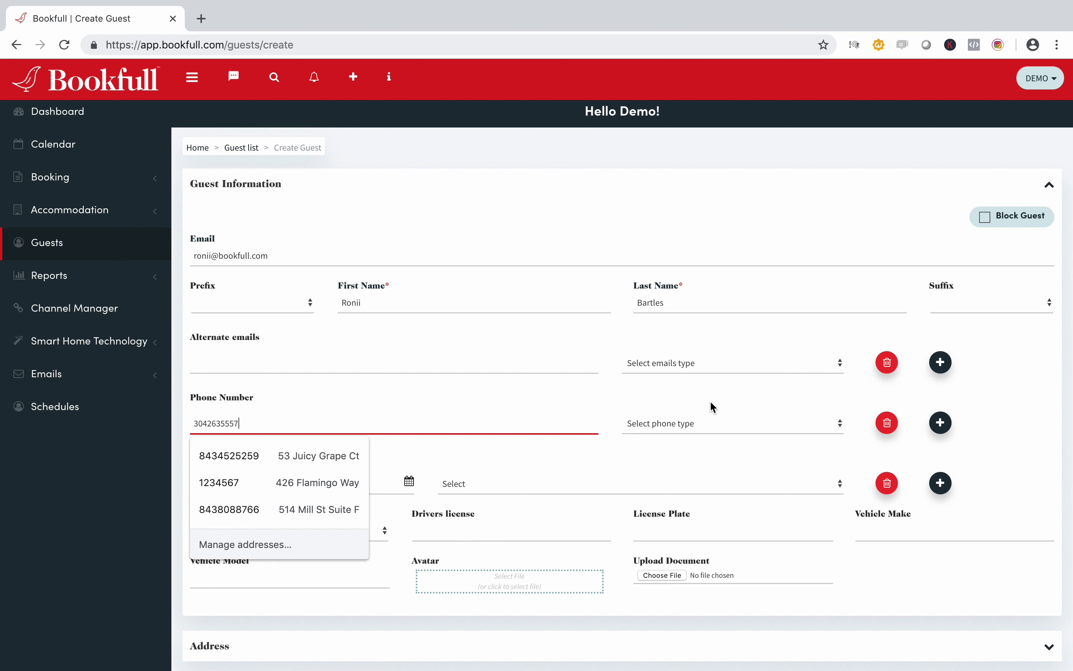
{"action": "left_click", "coordinate": [763, 425]}
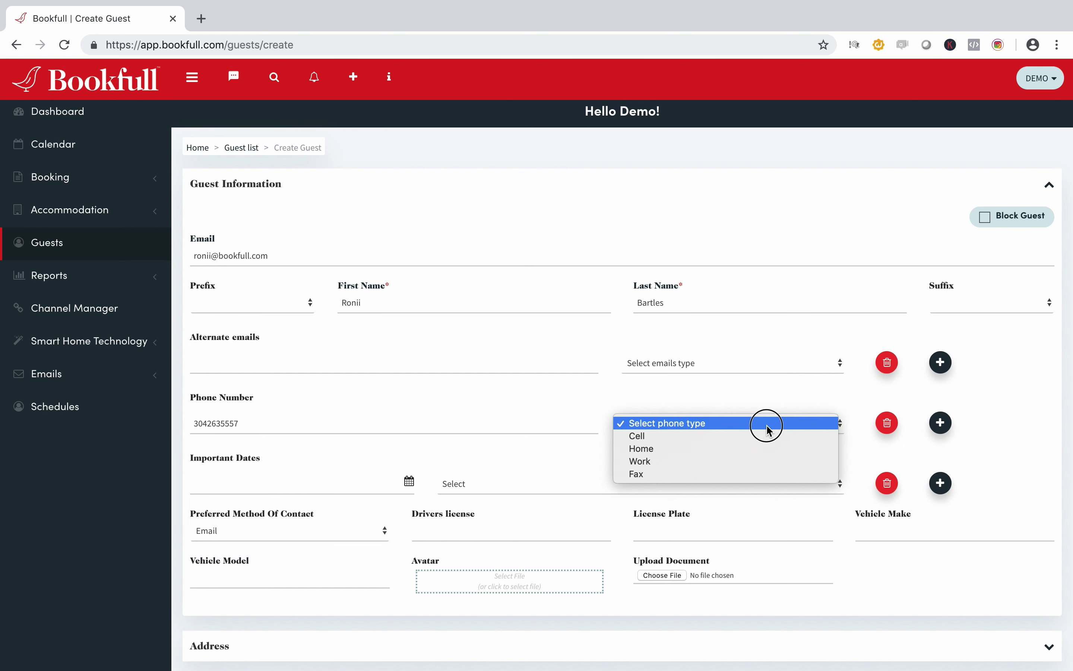
{"action": "left_click", "coordinate": [687, 448]}
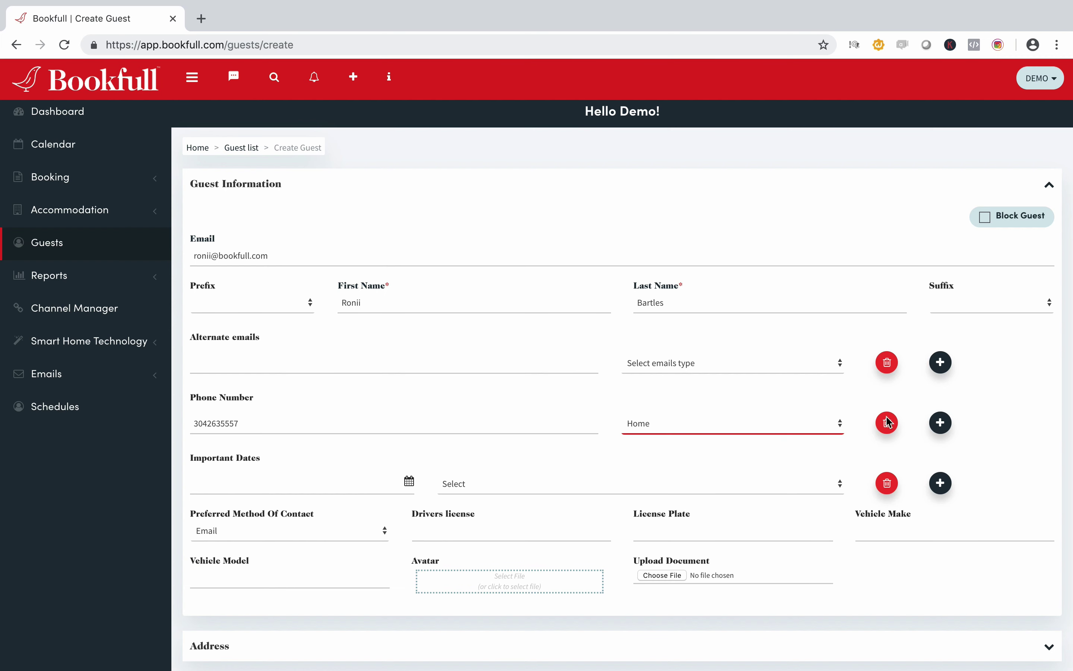
Step: Add a second phone number row for the guest and mark it as Cell
{"action": "left_click", "coordinate": [942, 424]}
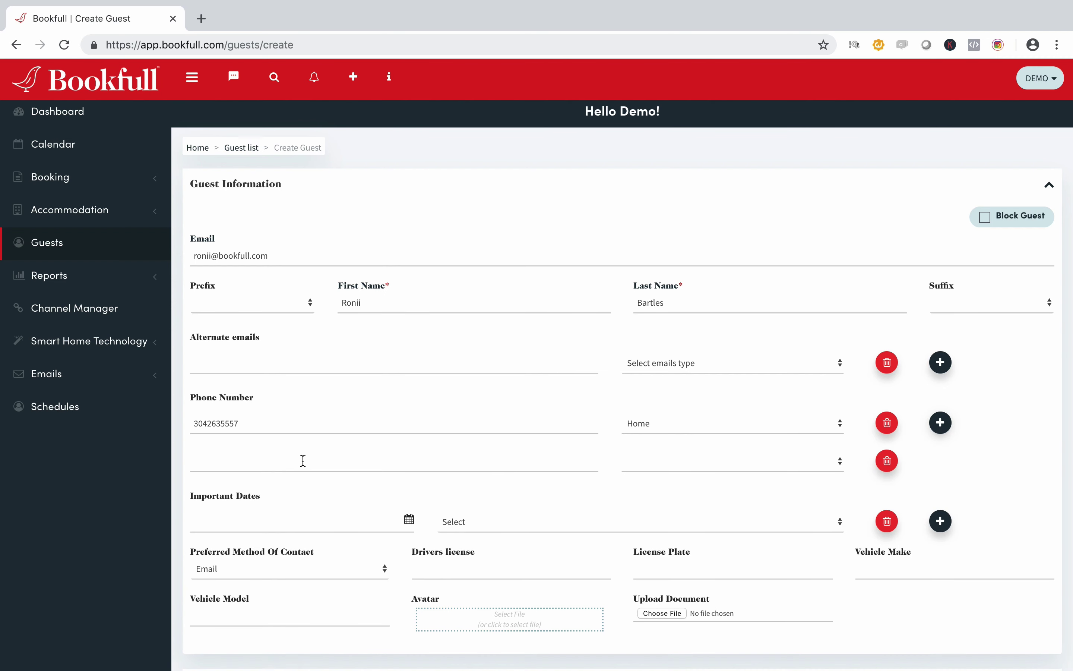
{"action": "left_click", "coordinate": [303, 461]}
{"action": "type", "text": "765"}
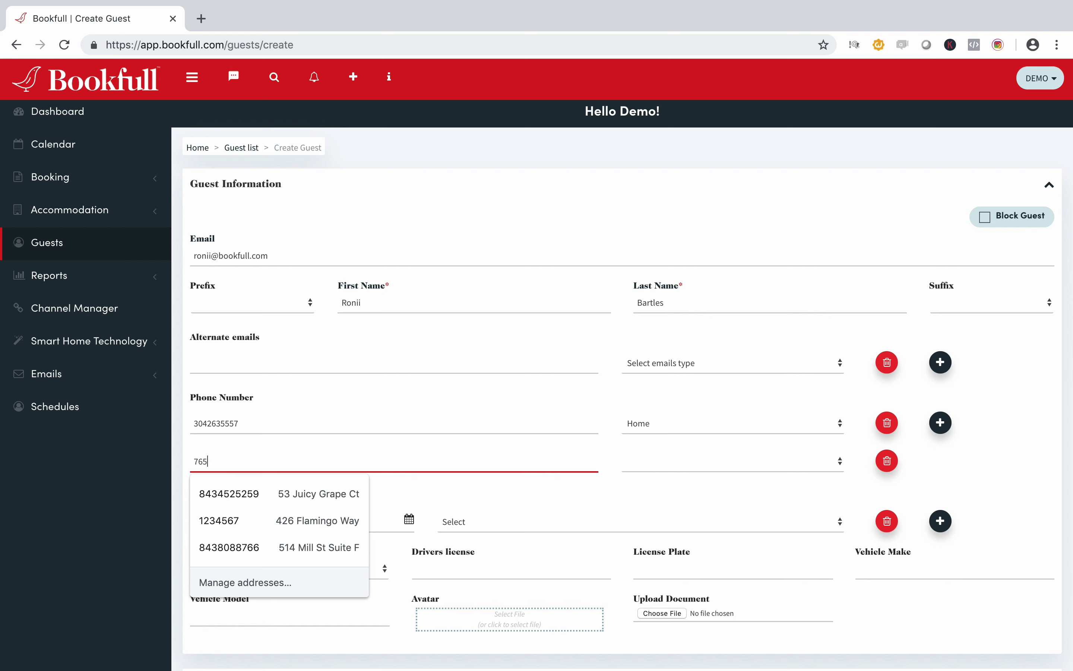
{"action": "type", "text": "908"}
{"action": "left_click", "coordinate": [818, 459]}
{"action": "left_click", "coordinate": [660, 475]}
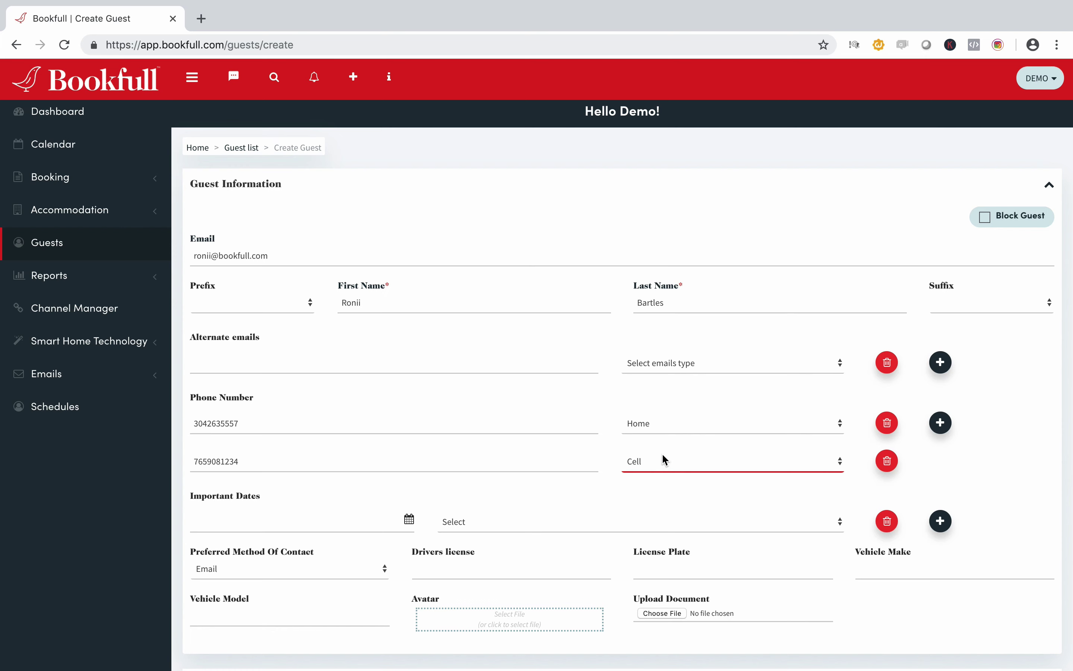
{"action": "scroll", "coordinate": [660, 444], "scroll_direction": "down", "scroll_amount": 3}
Step: Add 2019-04-26 as an important date labelled Birthday
{"action": "left_click", "coordinate": [288, 370]}
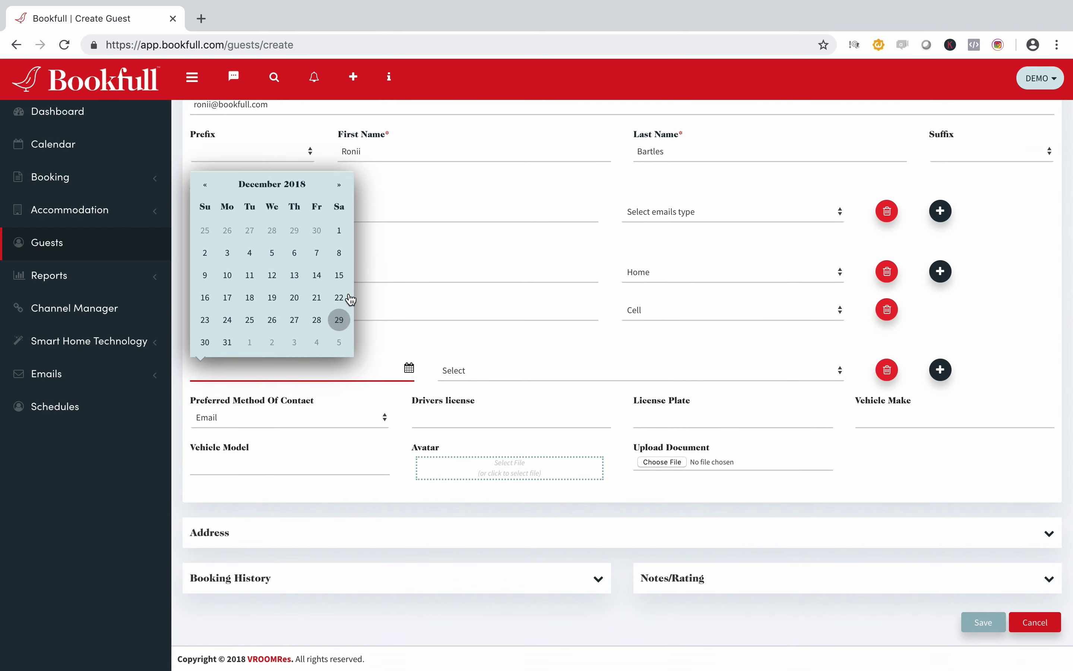
{"action": "left_click", "coordinate": [340, 186]}
{"action": "left_click", "coordinate": [341, 188]}
{"action": "left_click", "coordinate": [340, 186]}
{"action": "left_click", "coordinate": [340, 186]}
{"action": "left_click", "coordinate": [317, 298]}
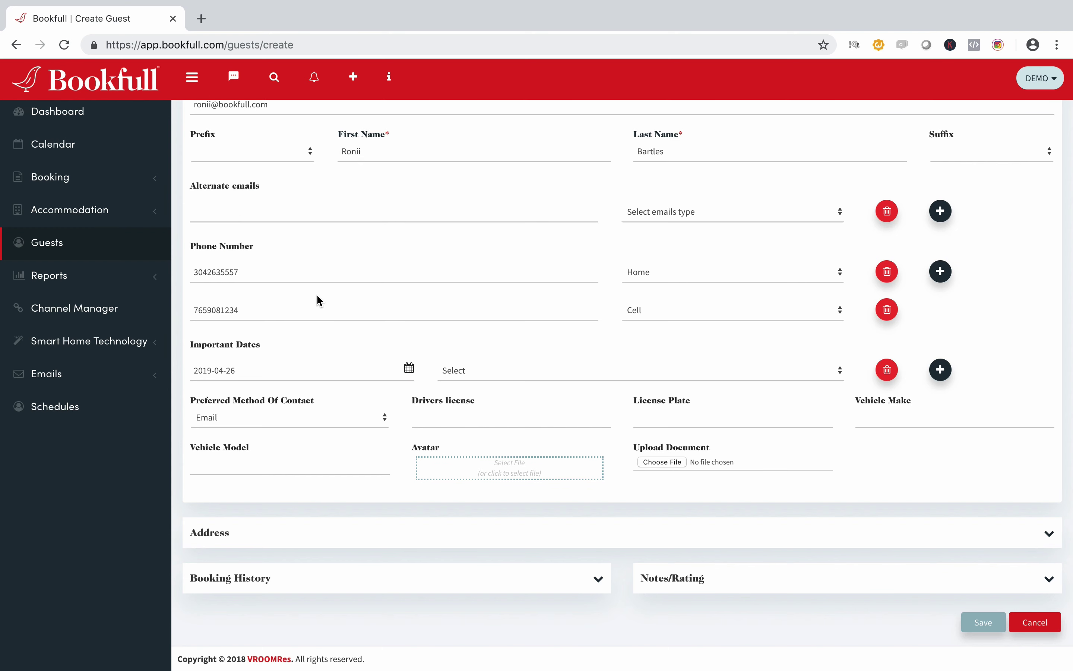
{"action": "left_click", "coordinate": [493, 373]}
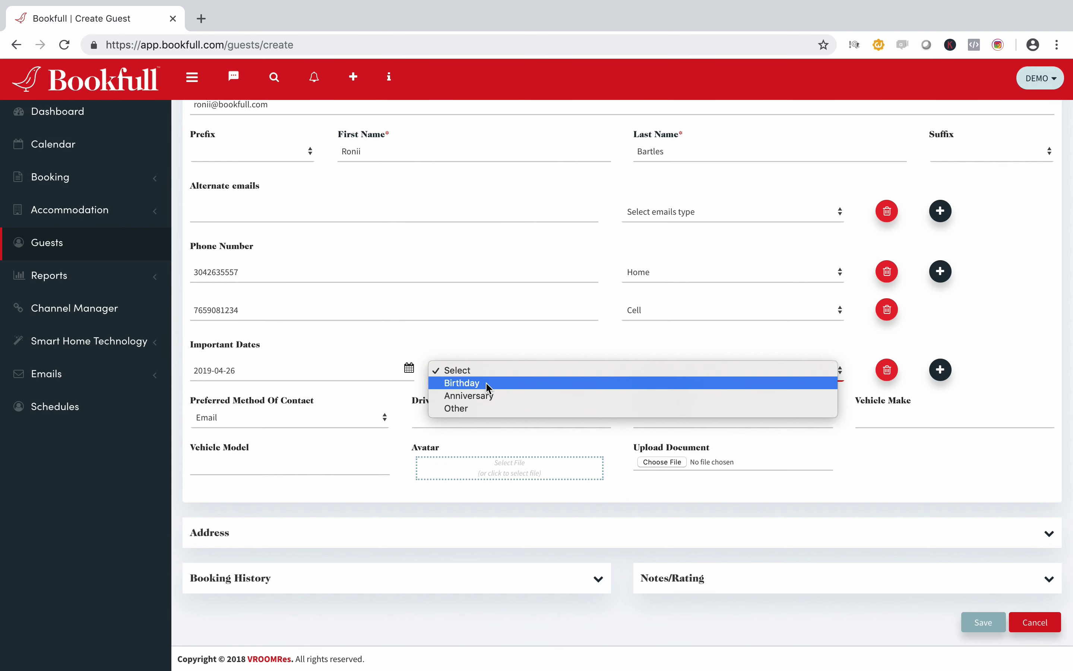
{"action": "left_click", "coordinate": [485, 383]}
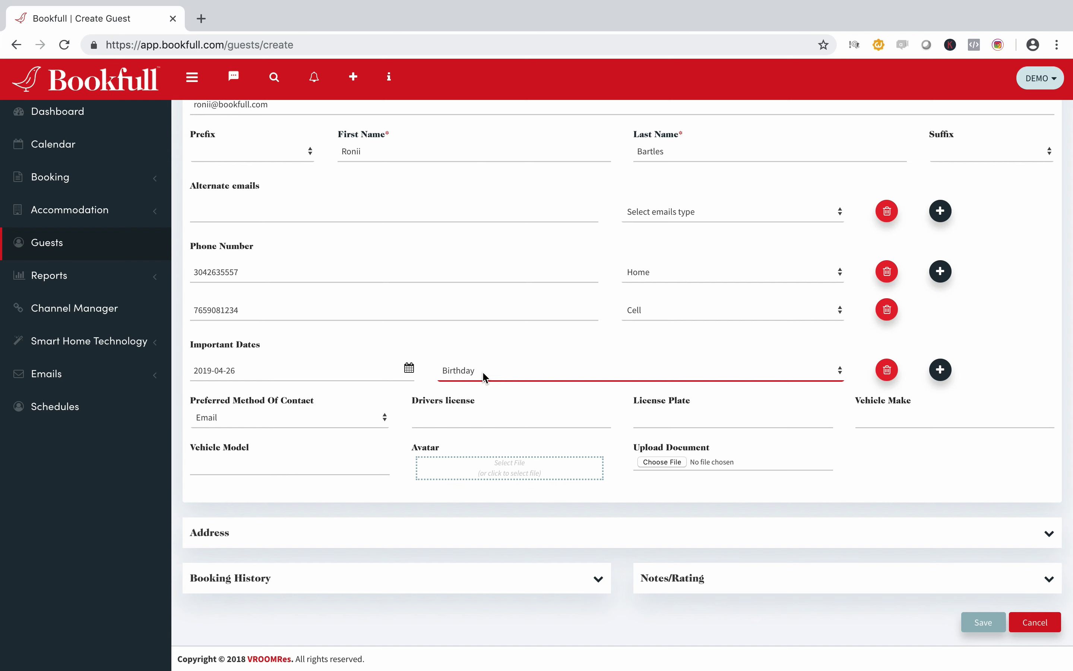
Step: Add a second important date, 03/24/2019, labelled Anniversary
{"action": "left_click", "coordinate": [940, 369]}
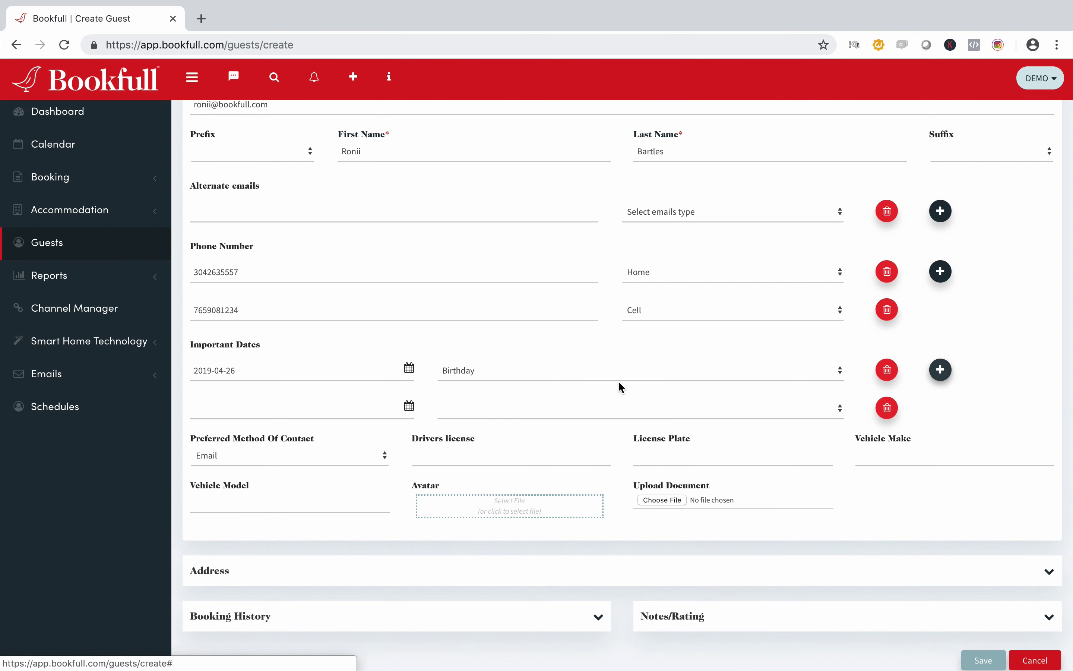
{"action": "left_click", "coordinate": [289, 406]}
{"action": "left_click", "coordinate": [340, 224]}
{"action": "left_click", "coordinate": [341, 224]}
{"action": "left_click", "coordinate": [340, 225]}
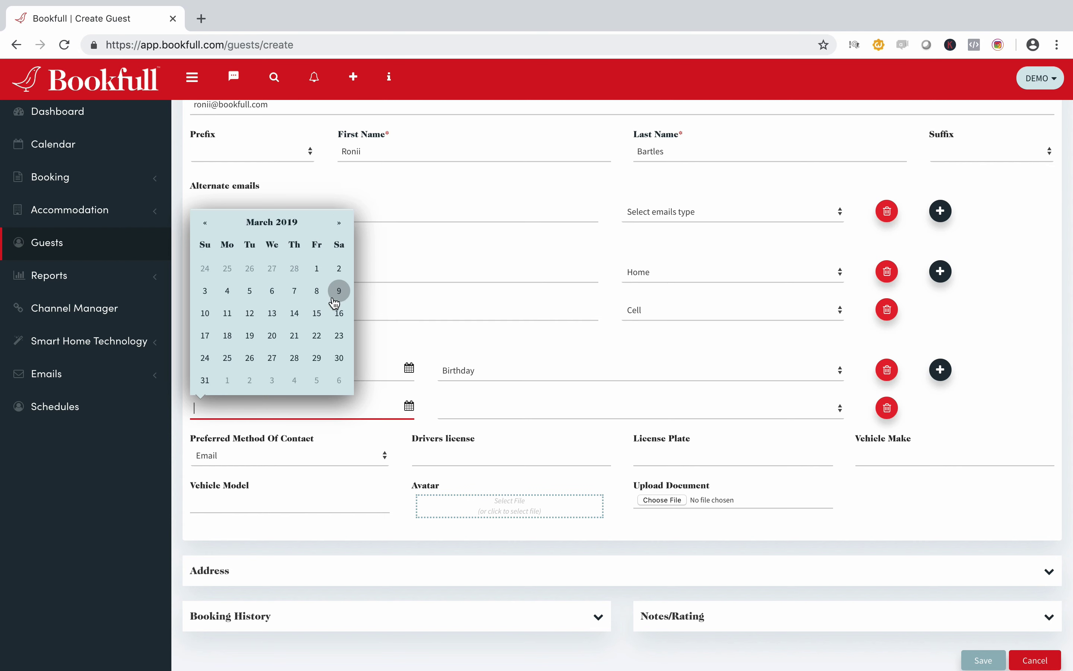
{"action": "left_click", "coordinate": [206, 361]}
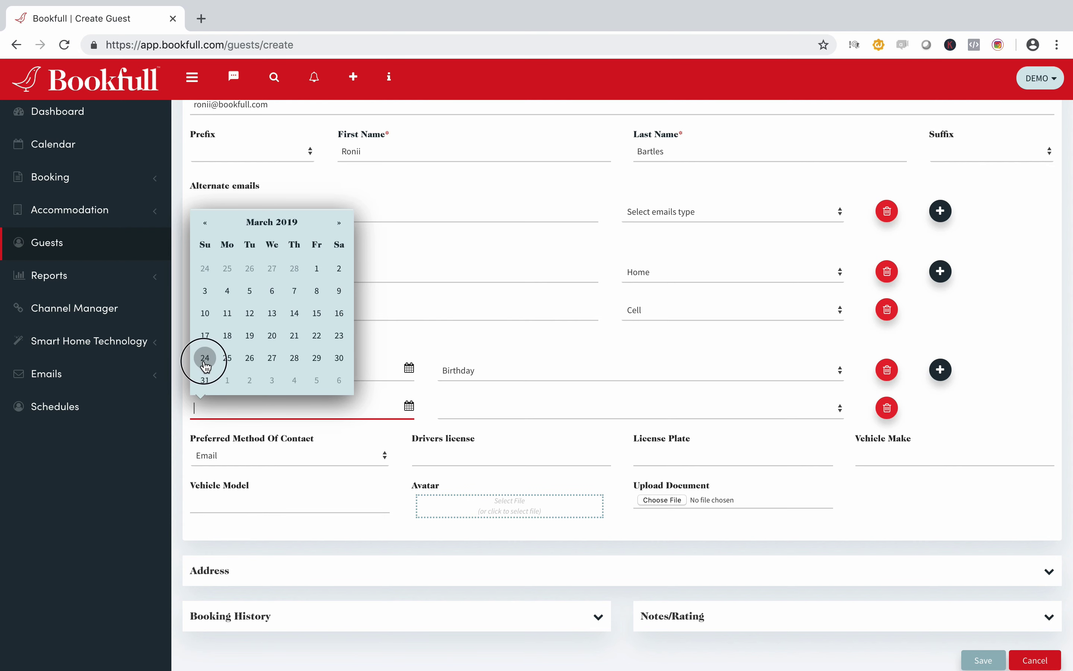
{"action": "left_click", "coordinate": [597, 410]}
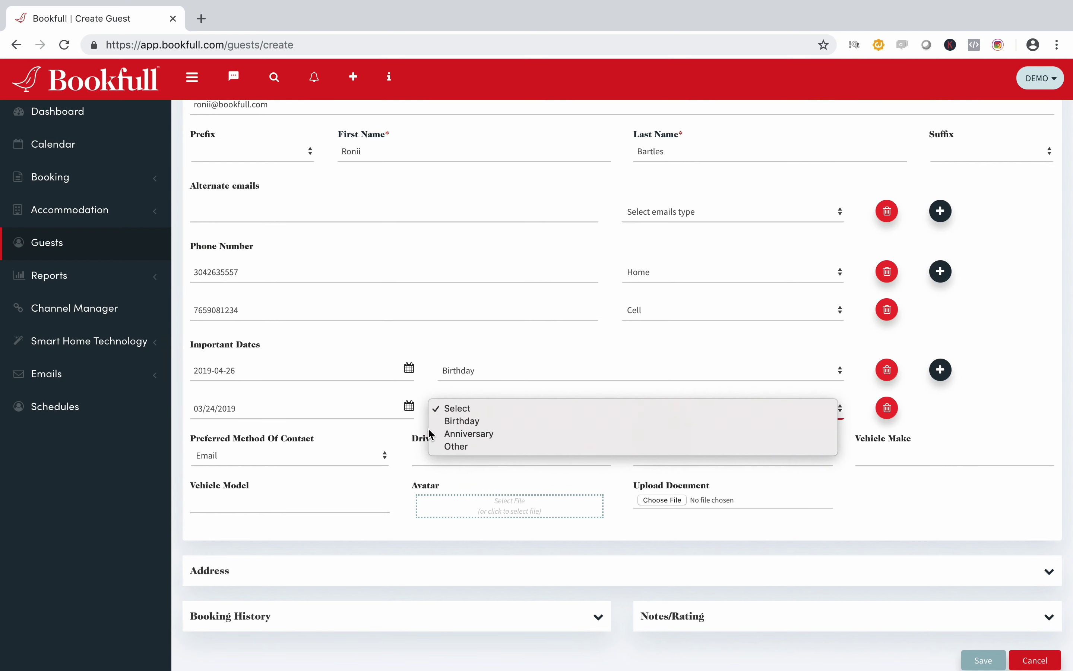
{"action": "left_click", "coordinate": [469, 433]}
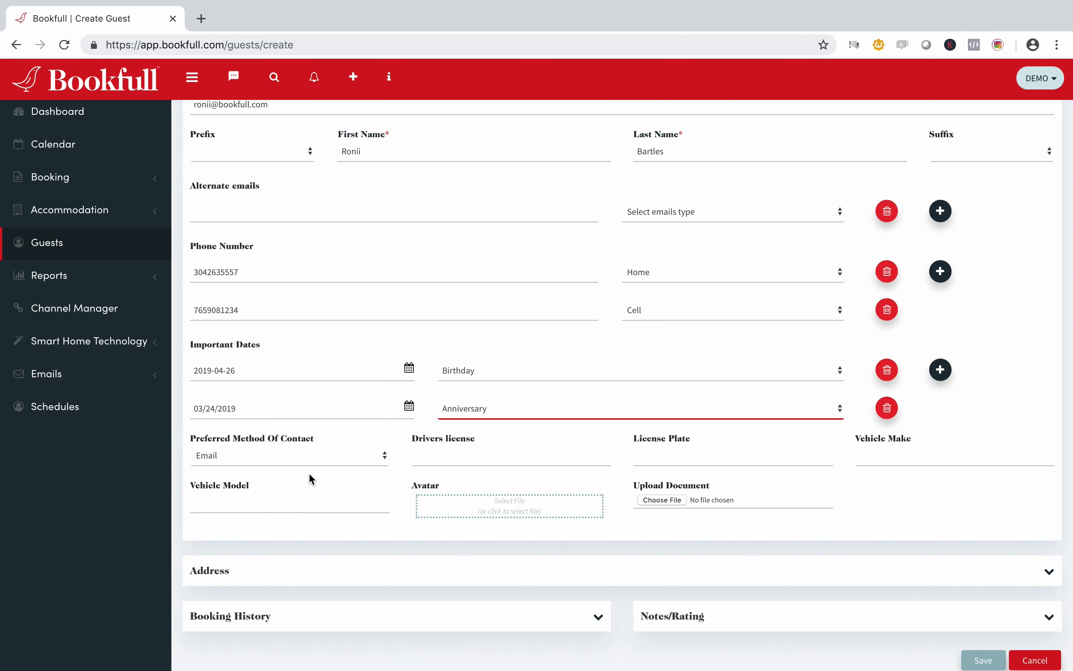
Step: Keep Email as the preferred contact method and enter the driver's license number
{"action": "left_click", "coordinate": [297, 462]}
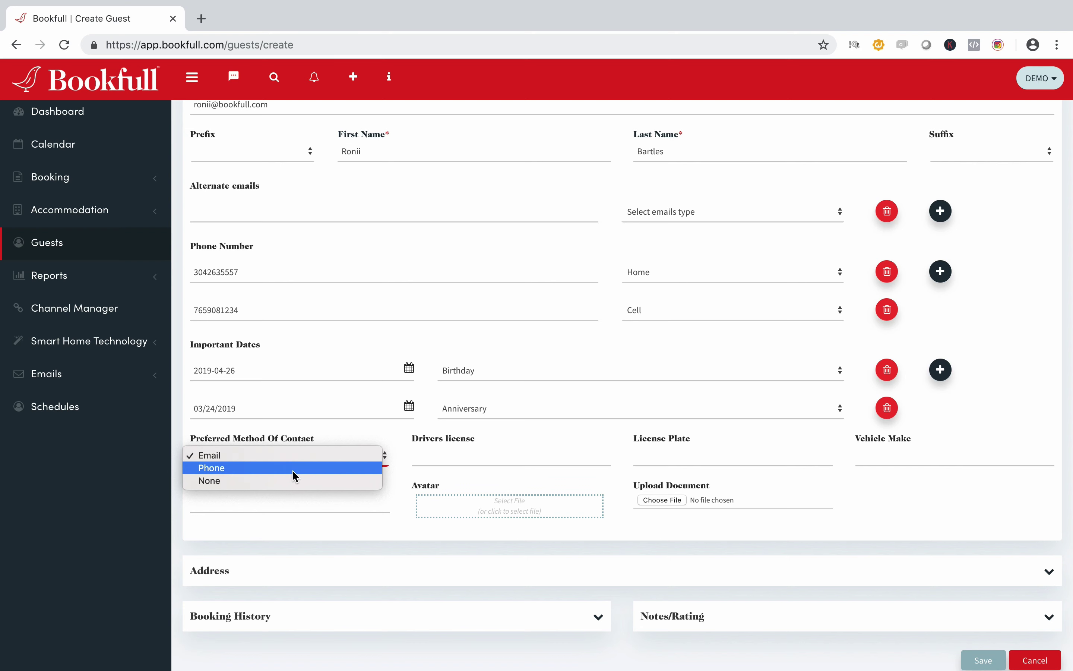
{"action": "left_click", "coordinate": [453, 460]}
{"action": "left_click", "coordinate": [455, 459]}
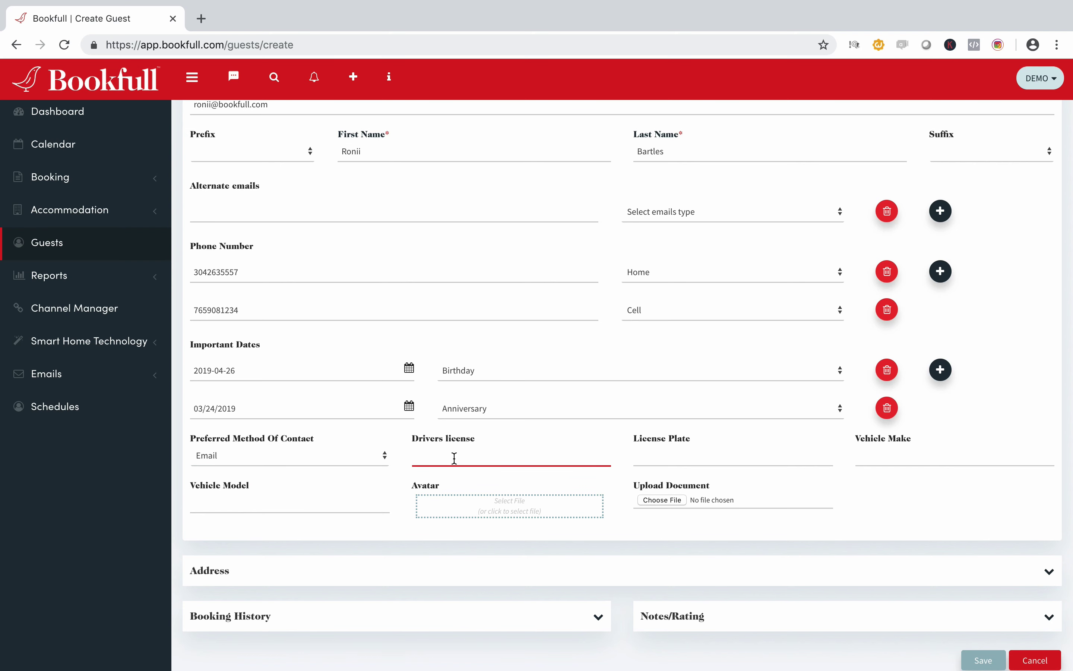
Step: Enter the licence plate and set the vehicle make to Honda and model to CRV
{"action": "left_click", "coordinate": [700, 458]}
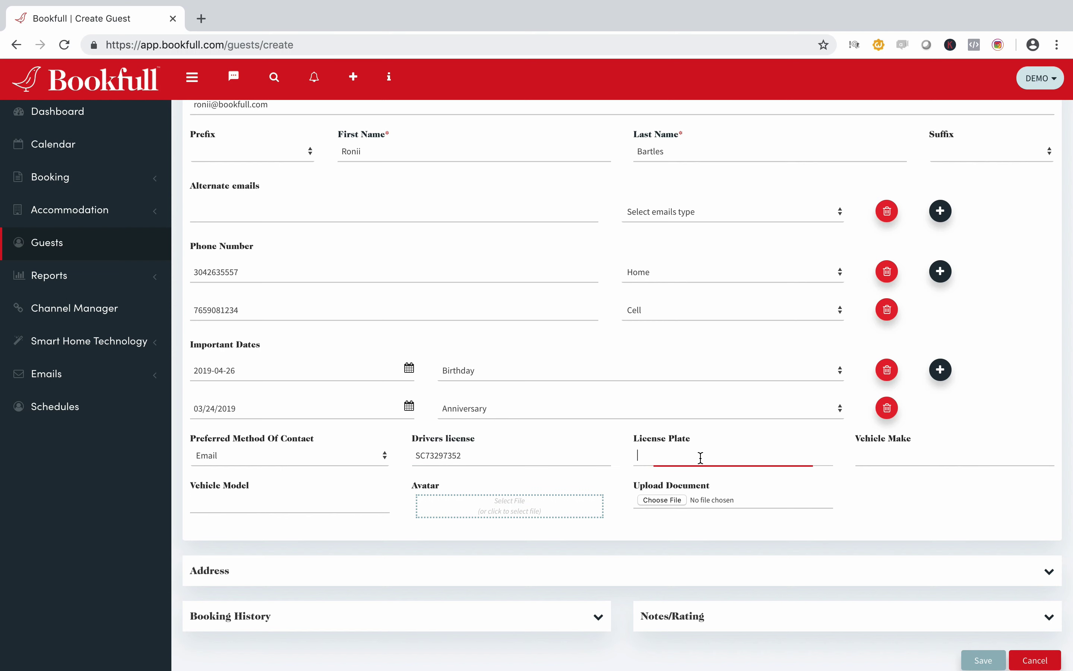
{"action": "type", "text": "DFG"}
{"action": "left_click", "coordinate": [900, 457]}
{"action": "type", "text": "Honda"}
{"action": "left_click", "coordinate": [293, 507]}
{"action": "type", "text": "CRV"}
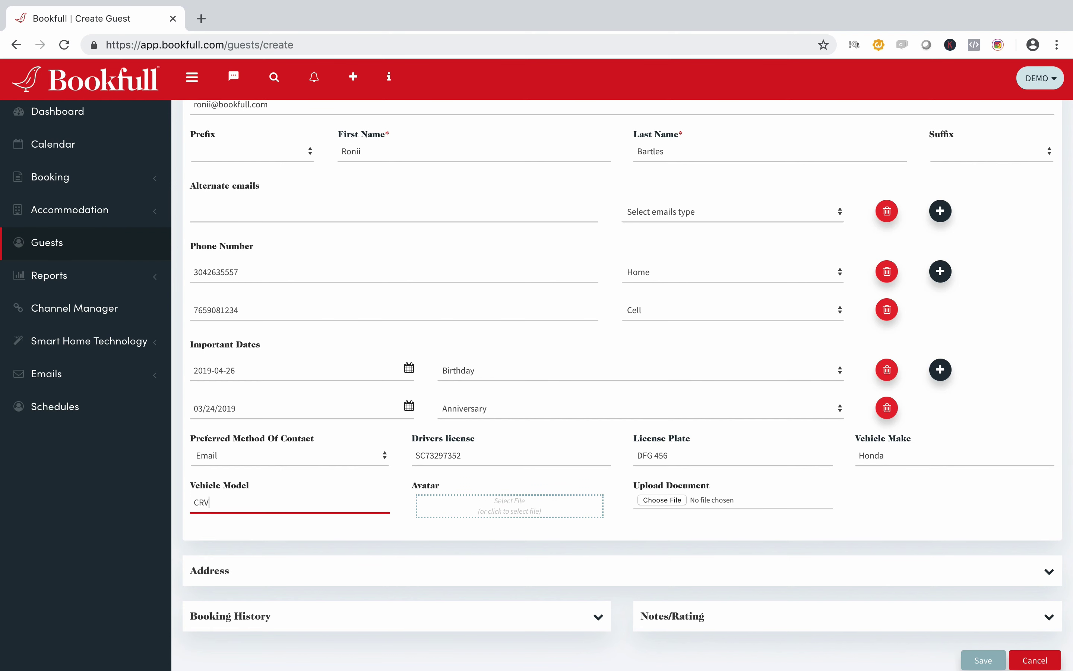
{"action": "scroll", "coordinate": [294, 507], "scroll_direction": "up", "scroll_amount": 1}
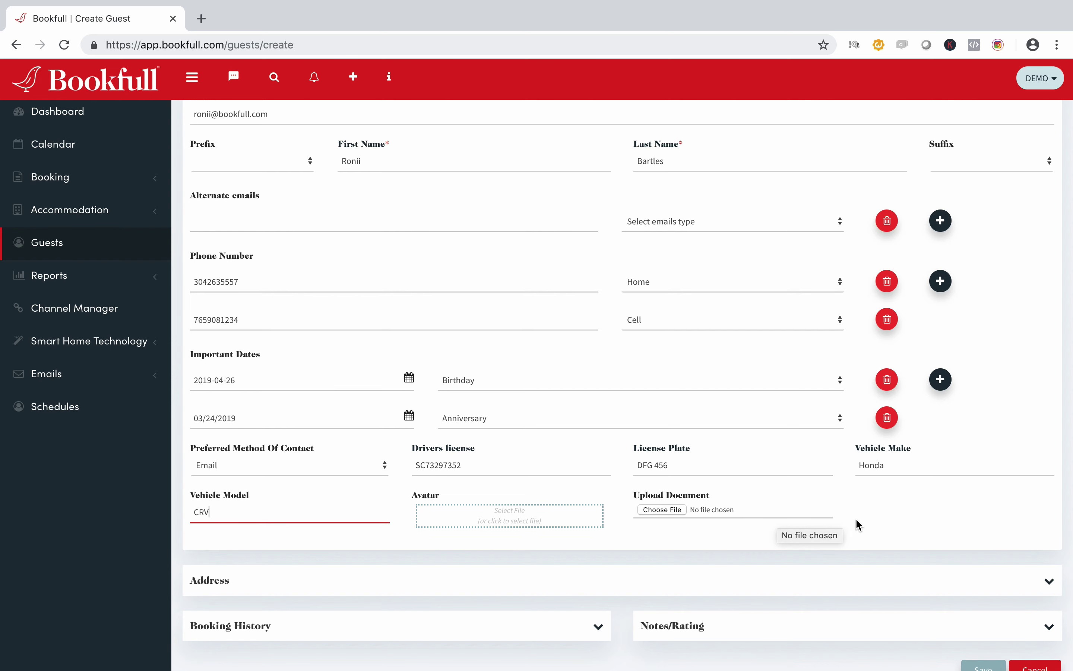
Step: Expand the Address section and set the address type to Home
{"action": "left_click", "coordinate": [1048, 581]}
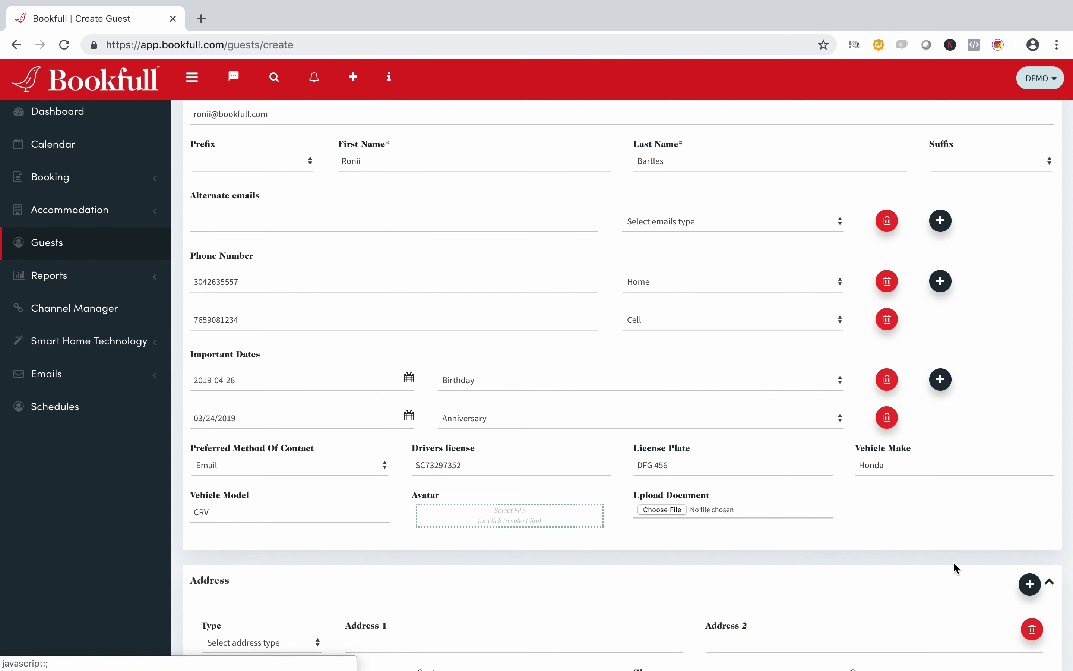
{"action": "scroll", "coordinate": [953, 561], "scroll_direction": "down", "scroll_amount": 4}
{"action": "left_click", "coordinate": [218, 466]}
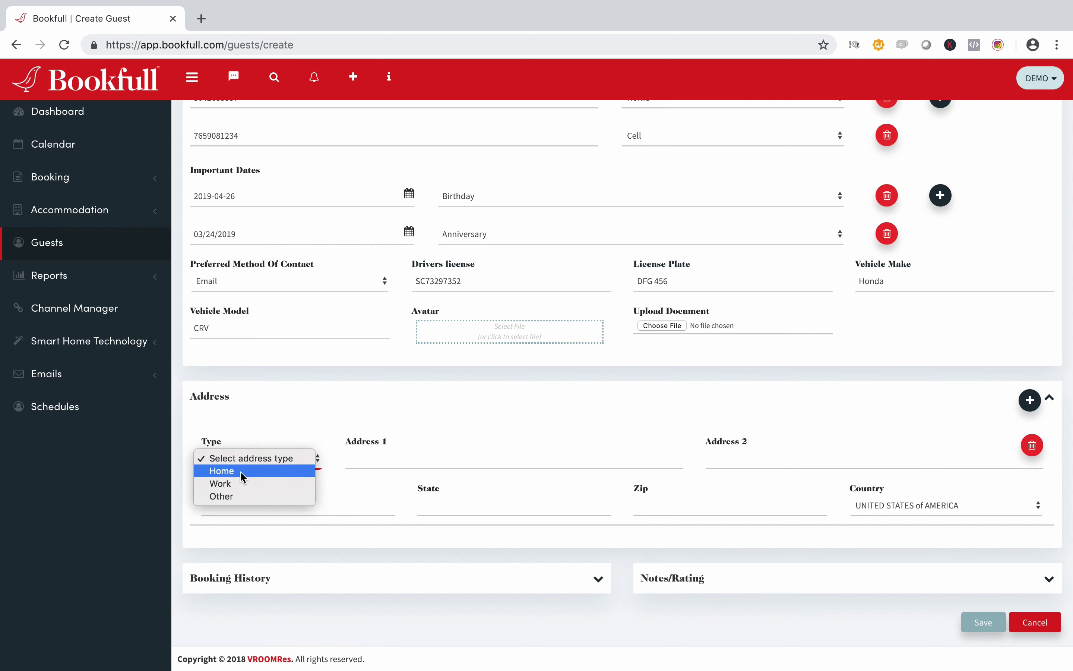
{"action": "left_click", "coordinate": [267, 473]}
Step: Fill in the street, apartment, city, state and zip code of the guest's home address
{"action": "left_click", "coordinate": [375, 461]}
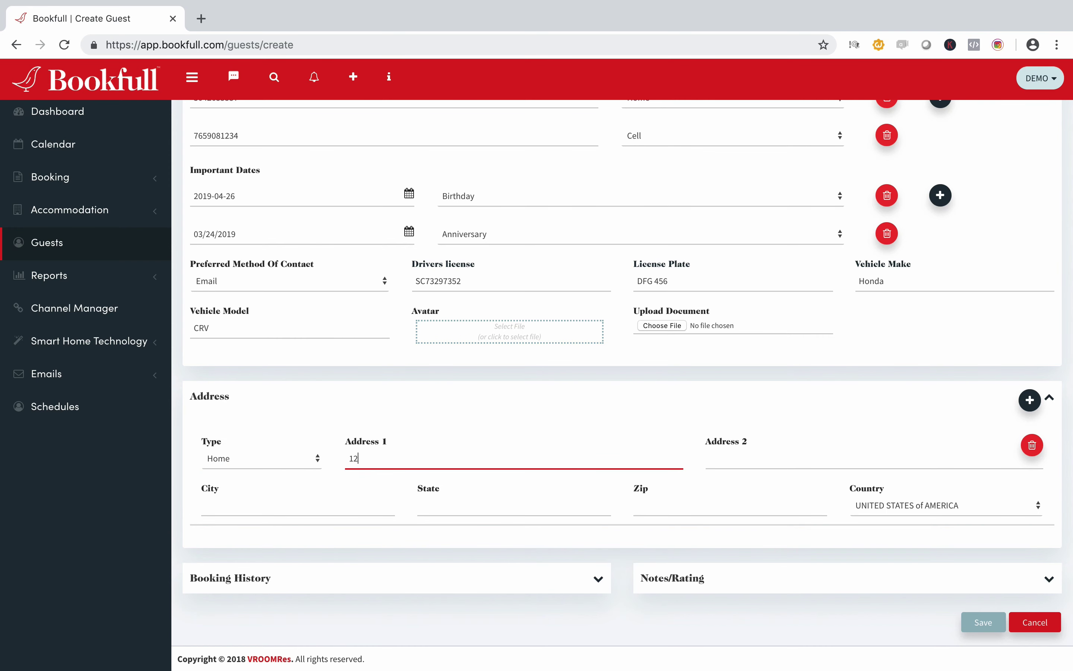
{"action": "key", "text": "Tab"}
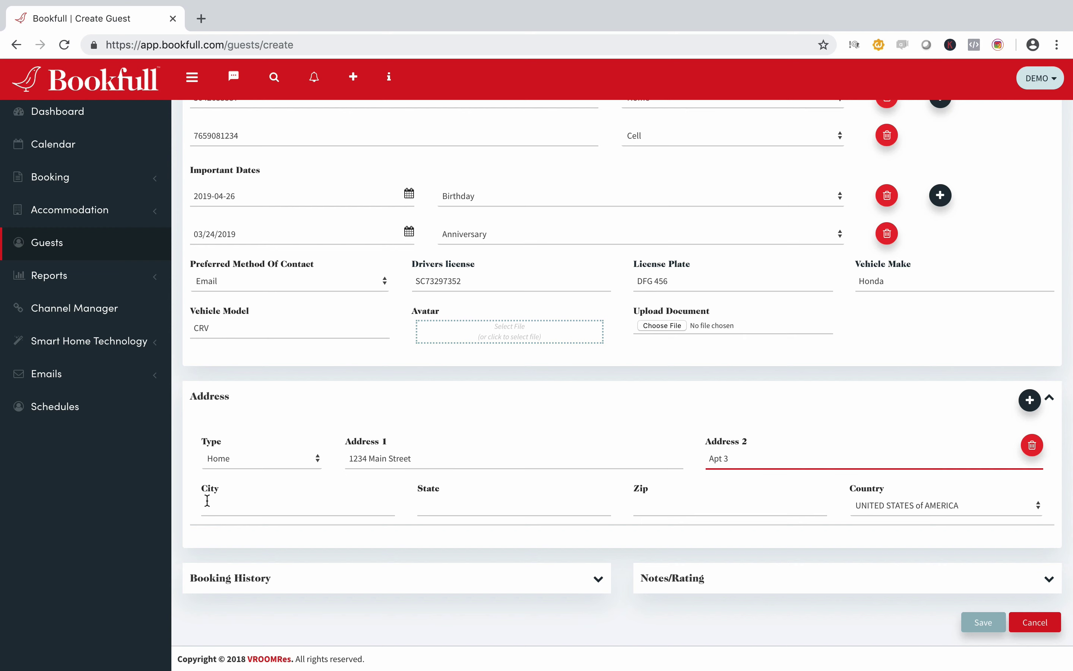
{"action": "left_click", "coordinate": [231, 508]}
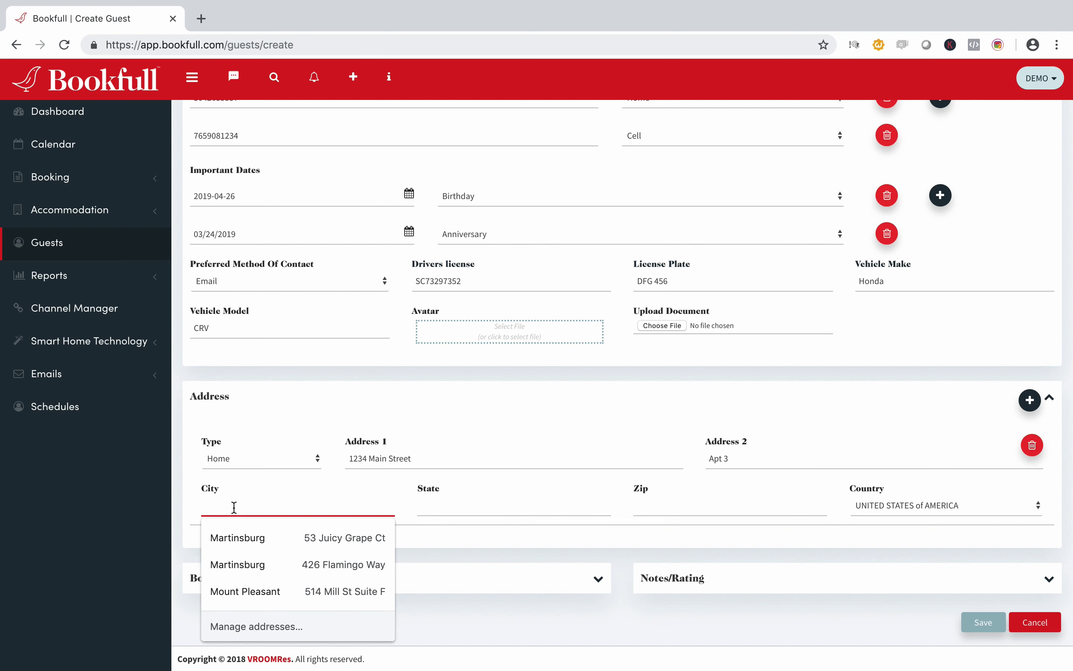
{"action": "type", "text": "Charleston"}
{"action": "key", "text": "Tab"}
{"action": "type", "text": "SC"}
{"action": "key", "text": "Tab"}
{"action": "type", "text": "2"}
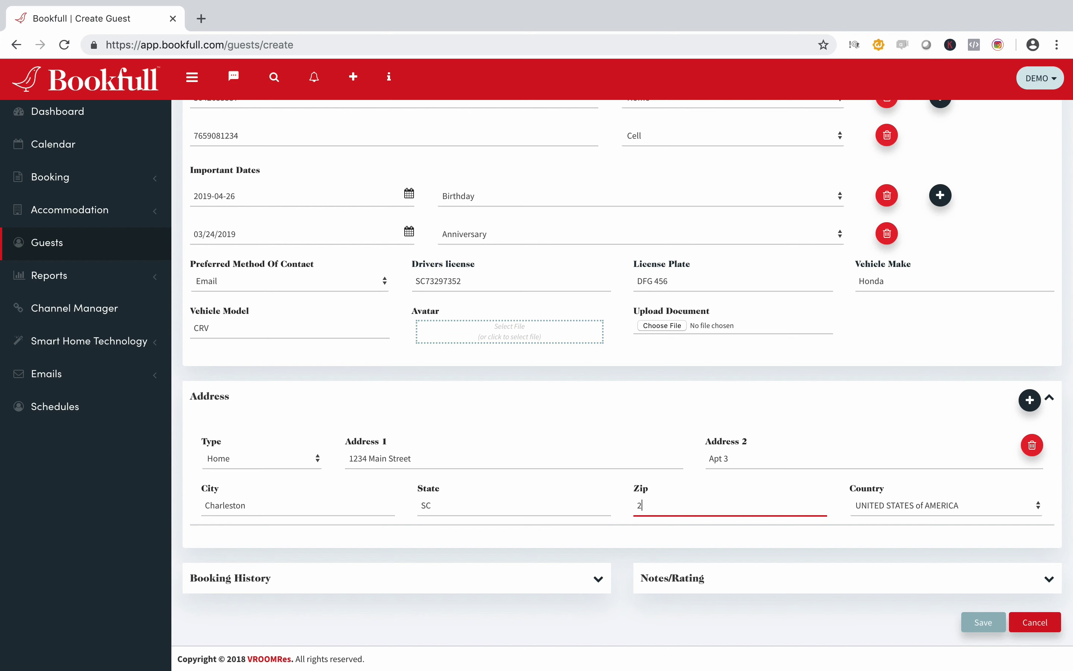
{"action": "type", "text": "9407"}
Step: Expand the Booking History panel, which lists no bookings for the guest
{"action": "left_click", "coordinate": [595, 577]}
{"action": "scroll", "coordinate": [571, 539], "scroll_direction": "down", "scroll_amount": 2}
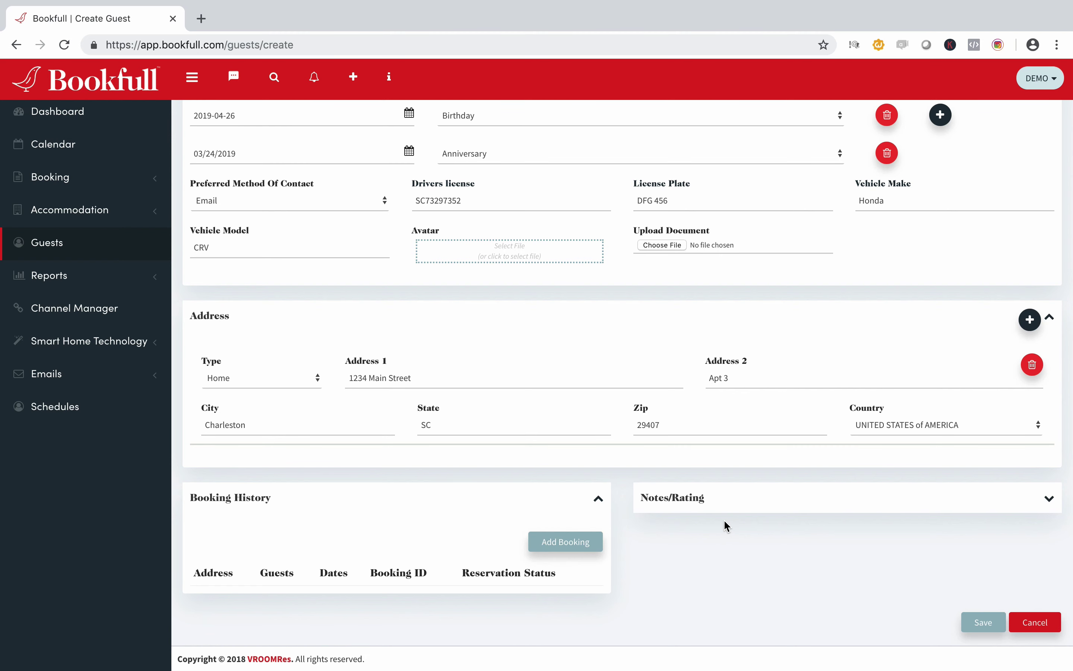
Step: Expand Notes/Rating and give the guest a rating of 5
{"action": "left_click", "coordinate": [728, 506]}
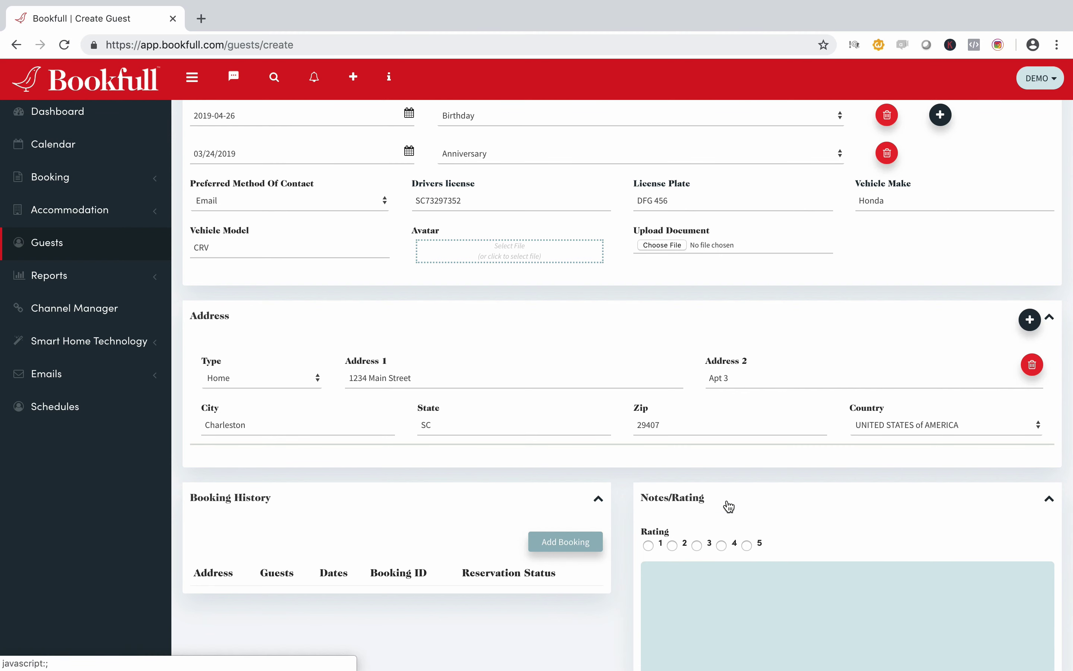
{"action": "scroll", "coordinate": [845, 544], "scroll_direction": "down", "scroll_amount": 2}
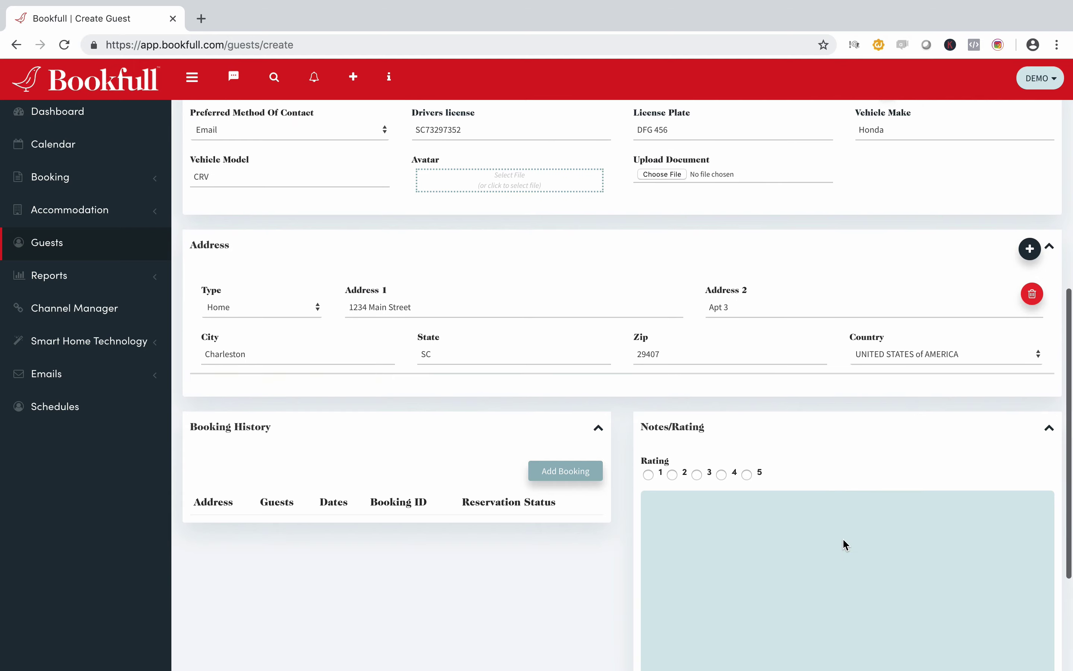
{"action": "scroll", "coordinate": [844, 544], "scroll_direction": "down", "scroll_amount": 3}
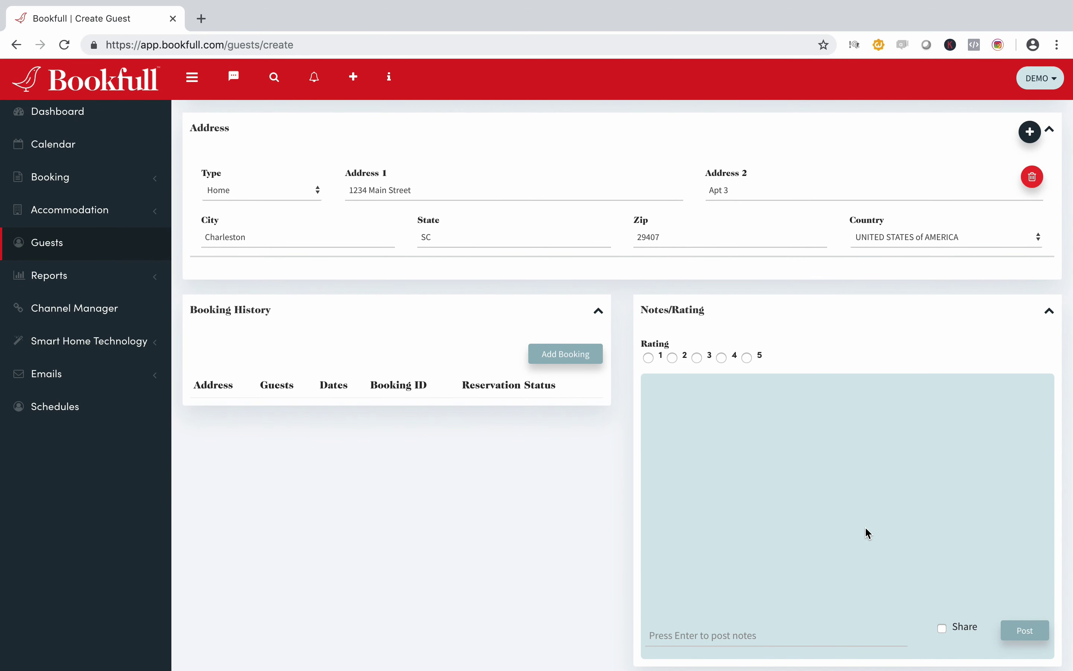
{"action": "left_click", "coordinate": [747, 357]}
Step: Post the note 'Great Guest - Friend of the owner' and save the new guest
{"action": "left_click", "coordinate": [744, 635]}
{"action": "type", "text": "Great Guest"}
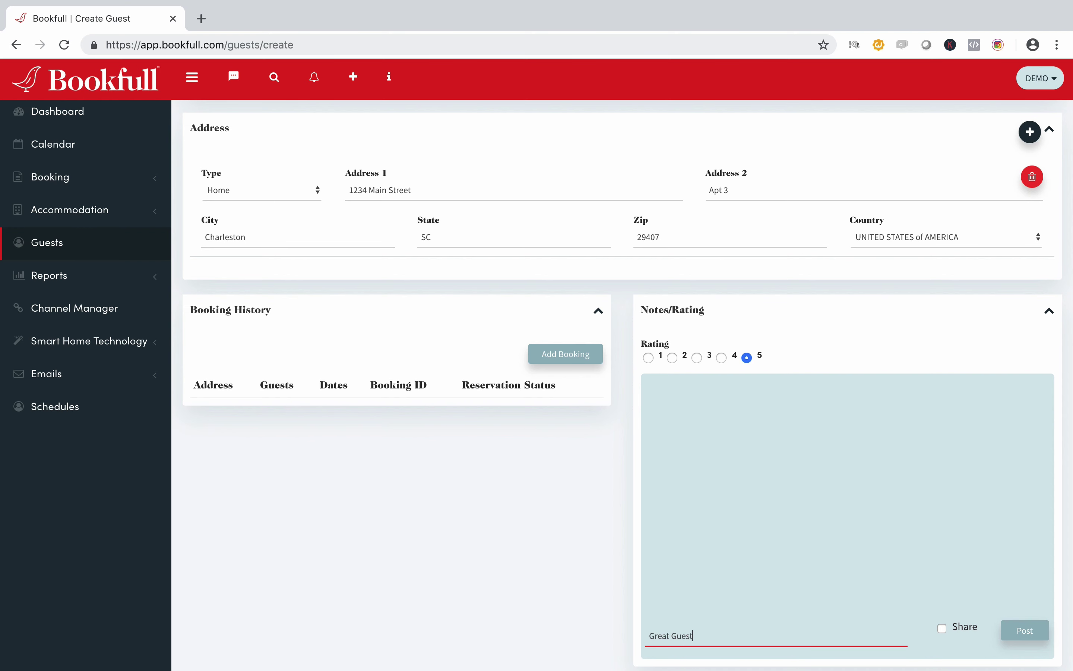
{"action": "type", "text": " - Fridan"}
{"action": "key", "text": "BackSpace"}
{"action": "key", "text": "BackSpace"}
{"action": "key", "text": "BackSpace"}
{"action": "type", "text": "end of the owner"}
{"action": "left_click", "coordinate": [1026, 632]}
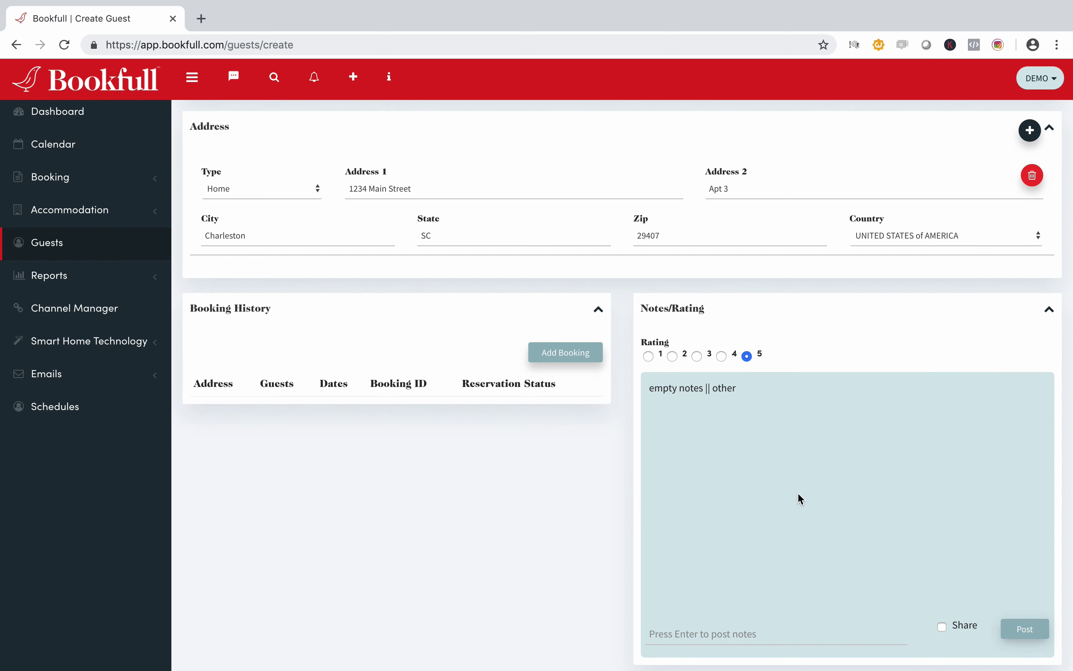
{"action": "scroll", "coordinate": [800, 499], "scroll_direction": "down", "scroll_amount": 2}
{"action": "left_click", "coordinate": [982, 622]}
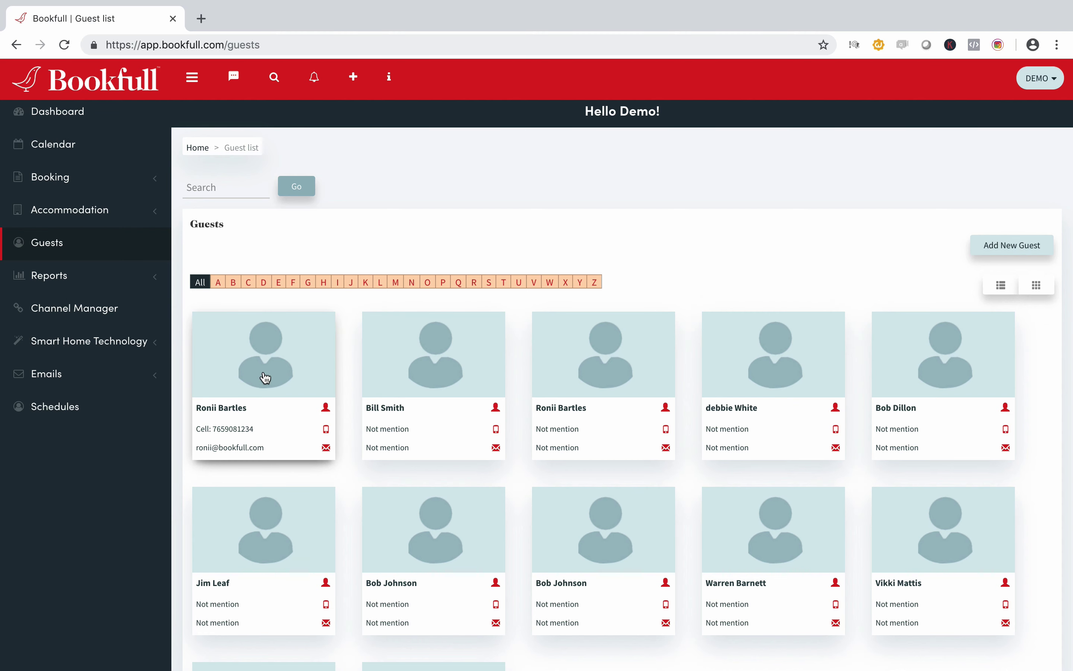
Step: Open the new guest's card to bring up its Update Guest record
{"action": "left_click", "coordinate": [265, 377]}
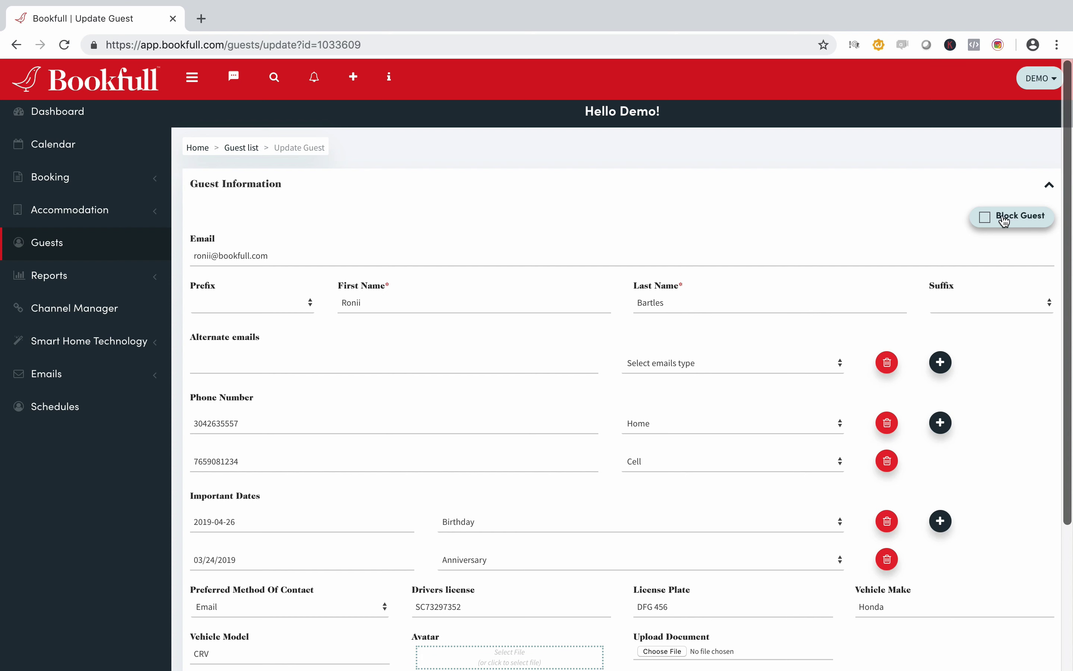
Step: Tick then untick Block Guest and save the guest record
{"action": "left_click", "coordinate": [986, 219]}
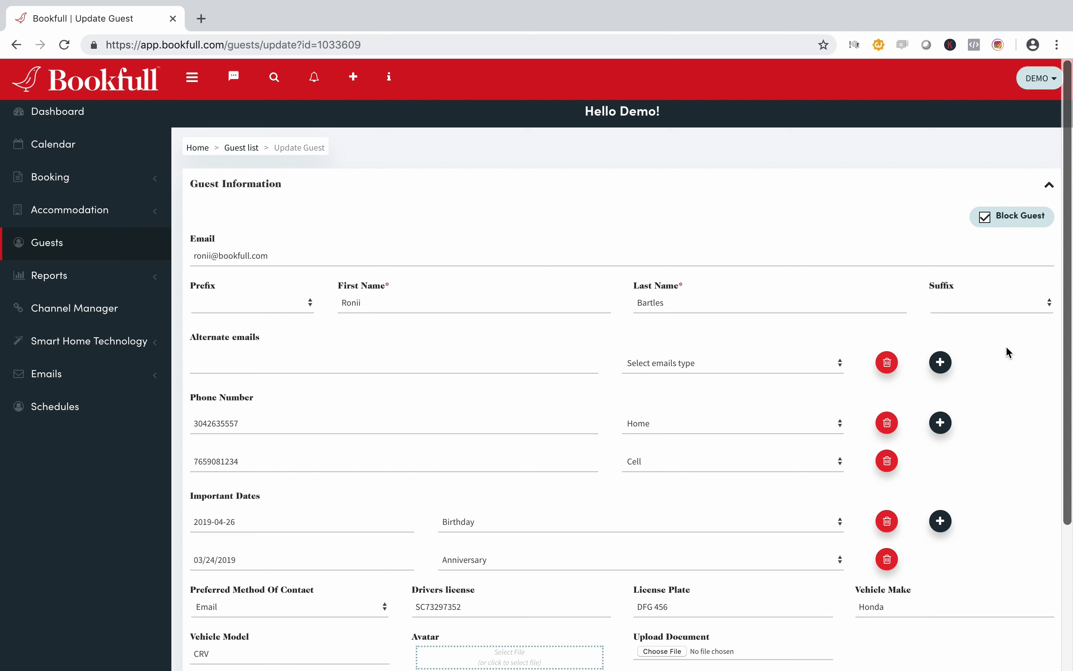
{"action": "scroll", "coordinate": [1007, 350], "scroll_direction": "down", "scroll_amount": 5}
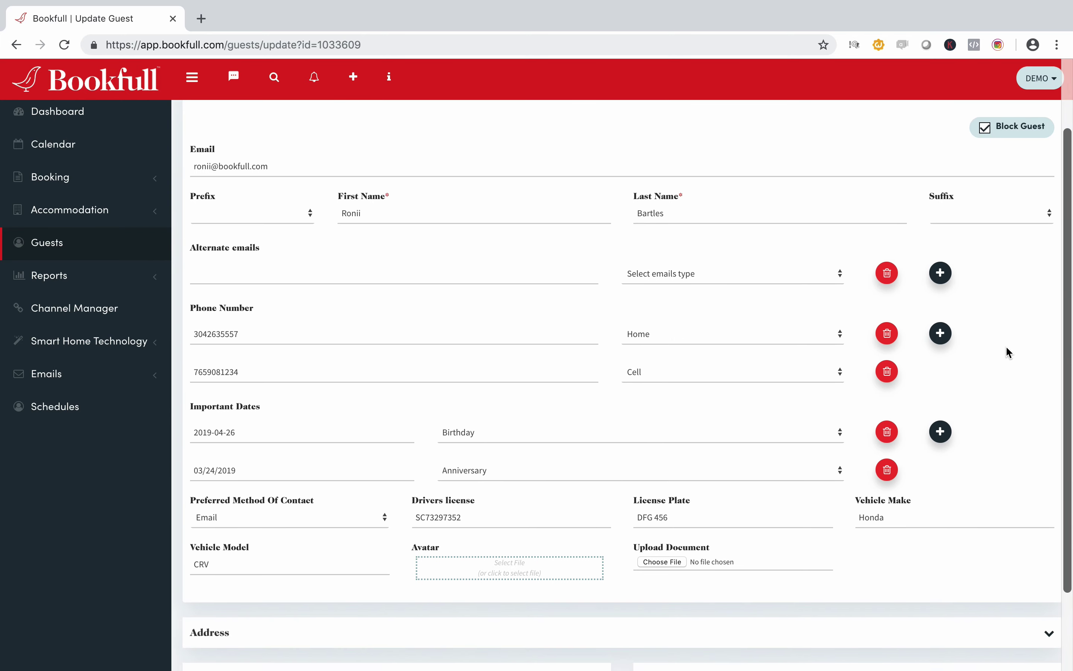
{"action": "scroll", "coordinate": [1006, 345], "scroll_direction": "up", "scroll_amount": 5}
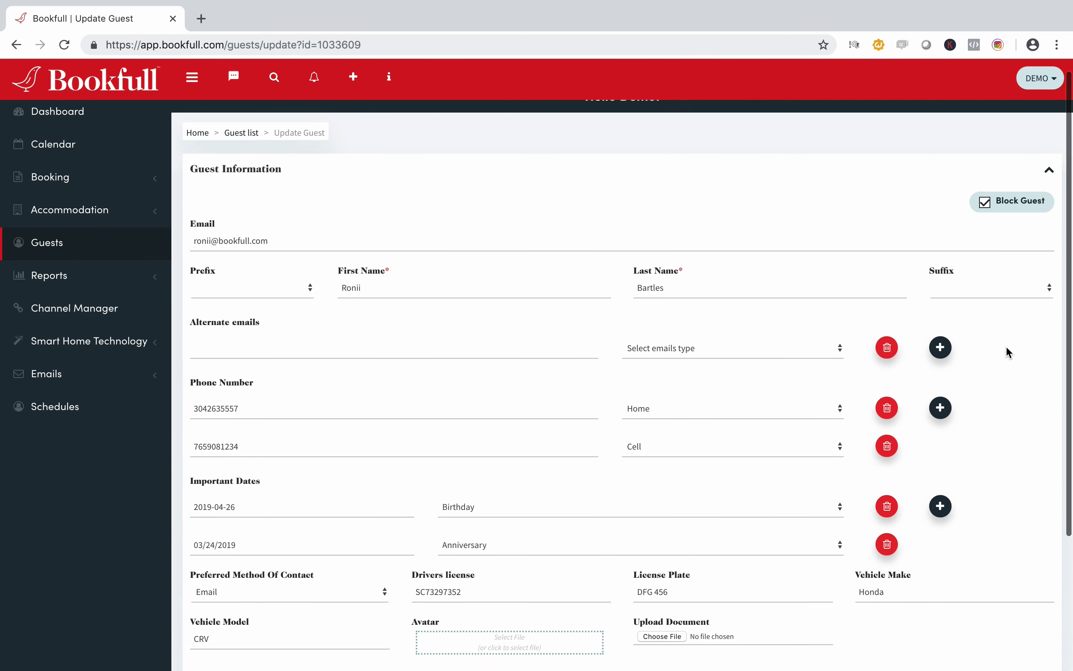
{"action": "left_click", "coordinate": [984, 217]}
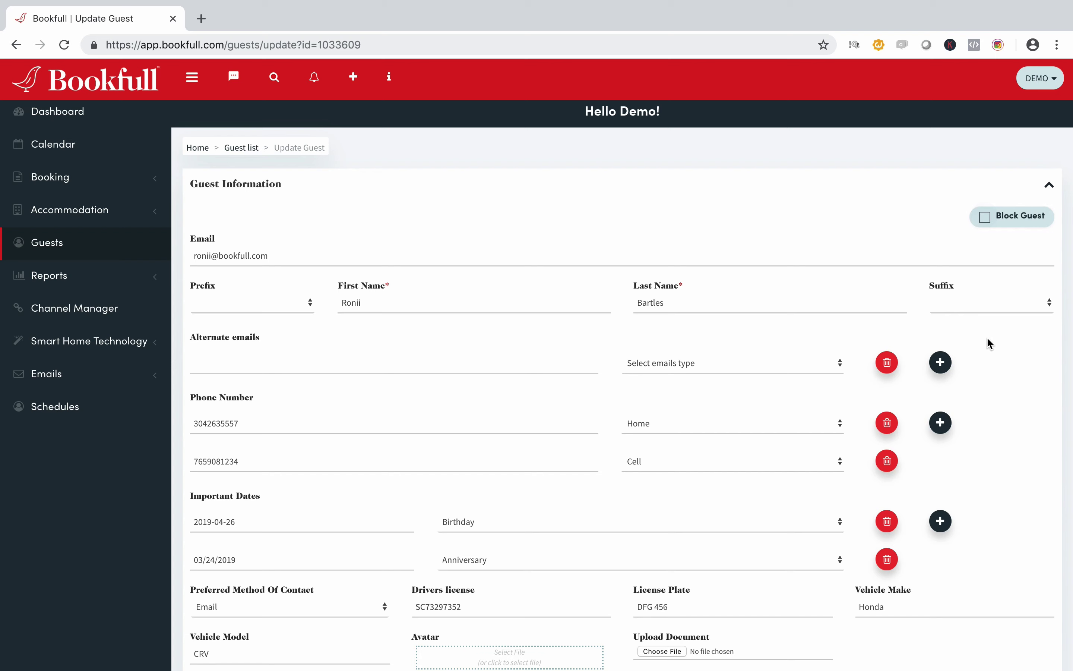
{"action": "scroll", "coordinate": [1002, 396], "scroll_direction": "down", "scroll_amount": 5}
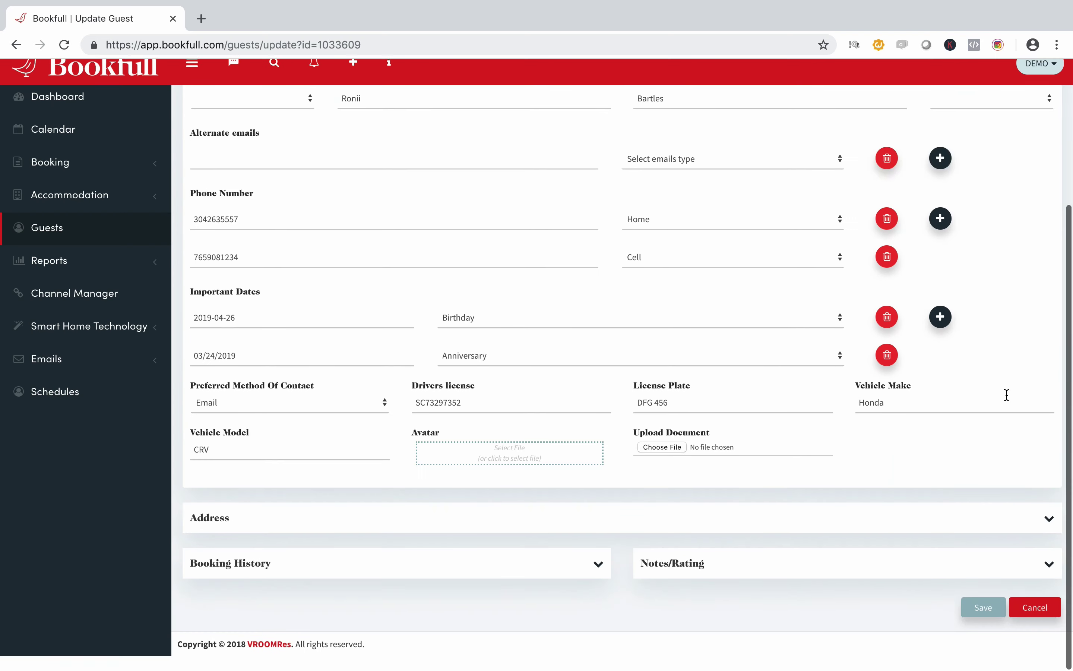
{"action": "left_click", "coordinate": [983, 622]}
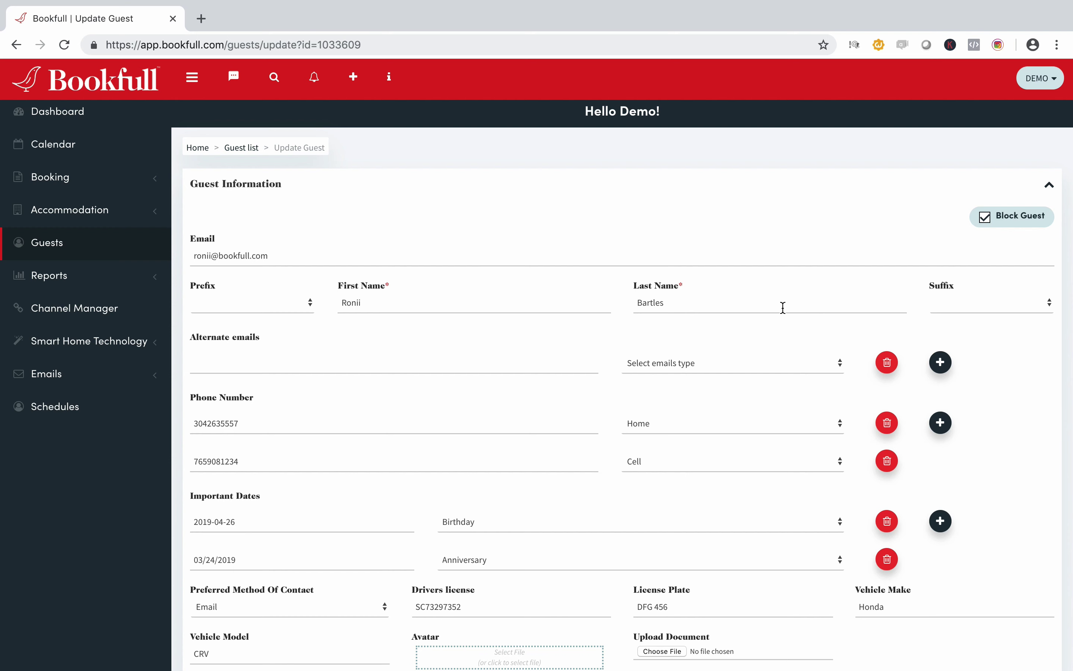
Step: Save the guest again with Block Guest unticked and return to the Guest list
{"action": "left_click", "coordinate": [984, 217]}
{"action": "scroll", "coordinate": [958, 355], "scroll_direction": "down", "scroll_amount": 2}
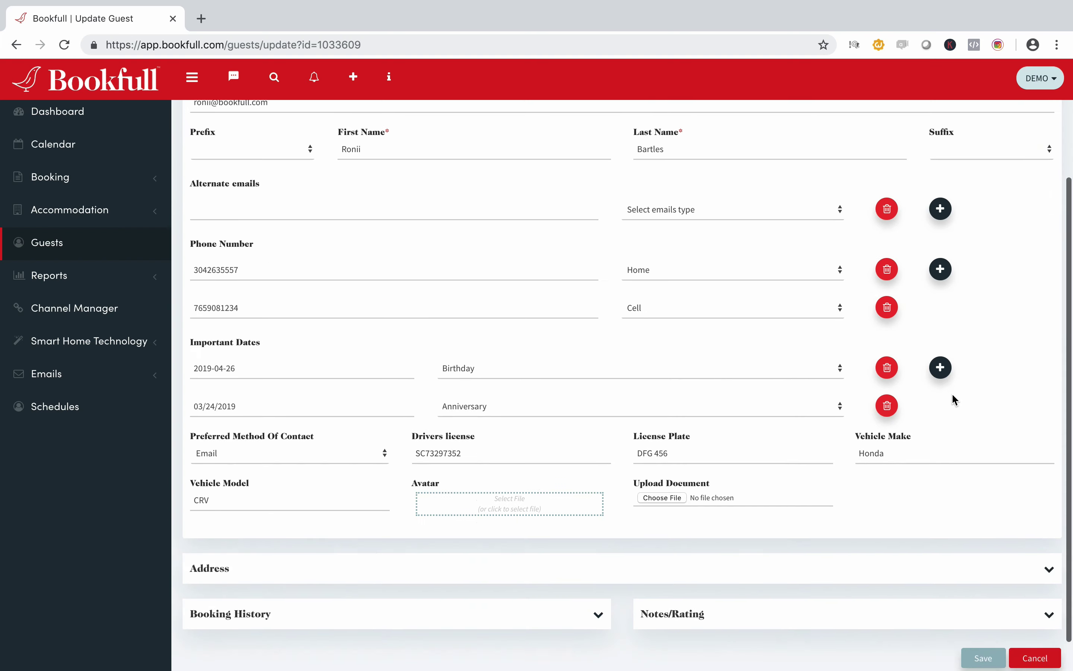
{"action": "scroll", "coordinate": [951, 392], "scroll_direction": "down", "scroll_amount": 2}
{"action": "left_click", "coordinate": [984, 622]}
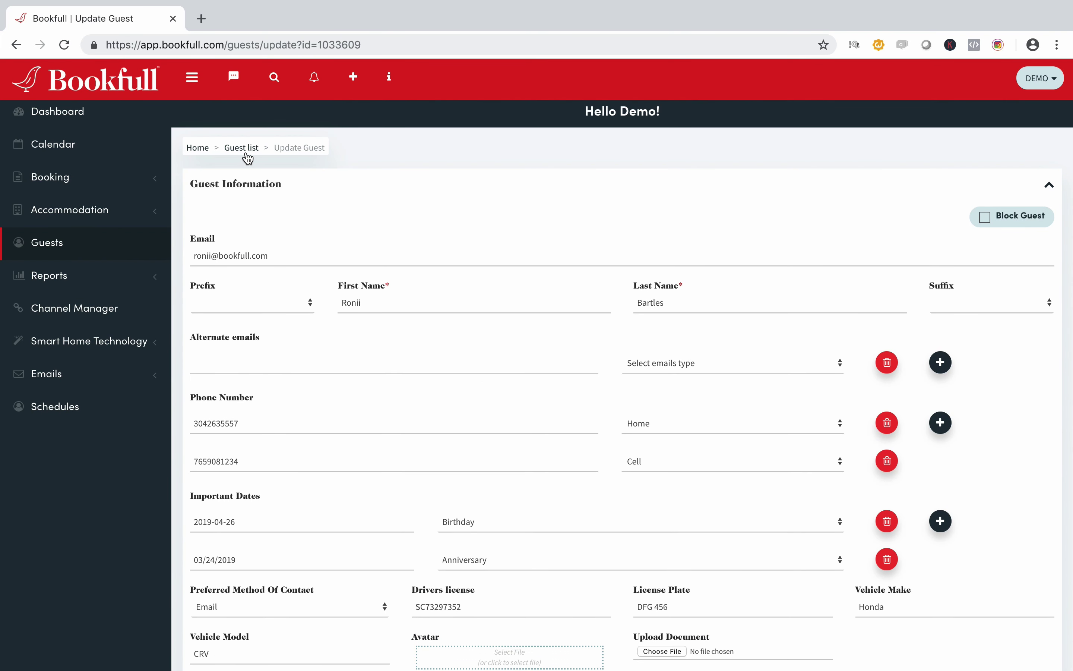
{"action": "left_click", "coordinate": [241, 149]}
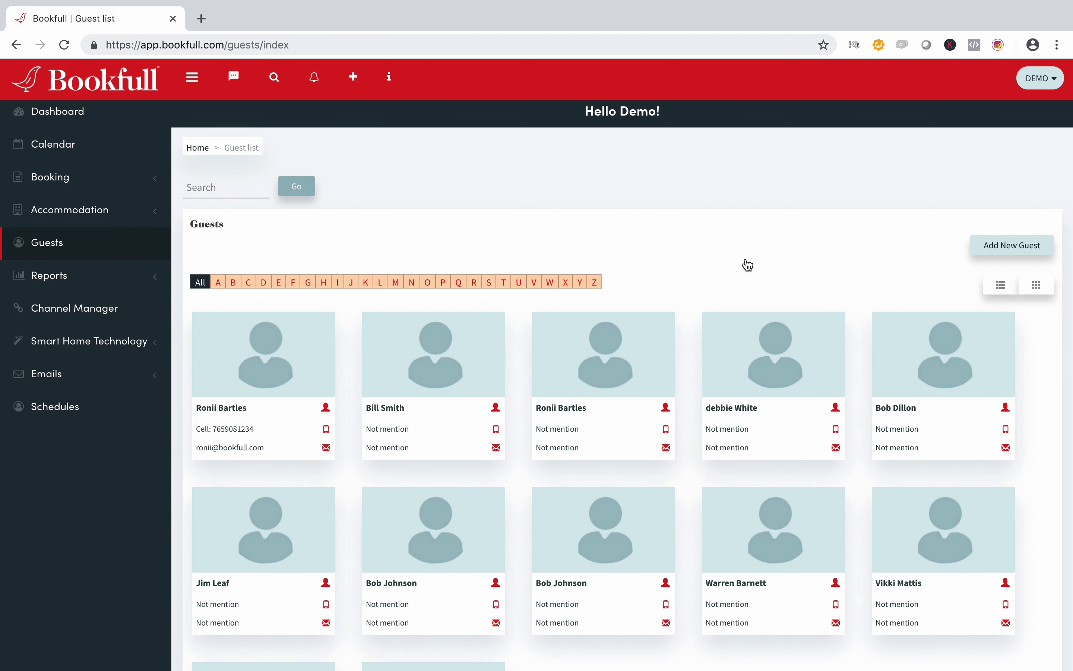